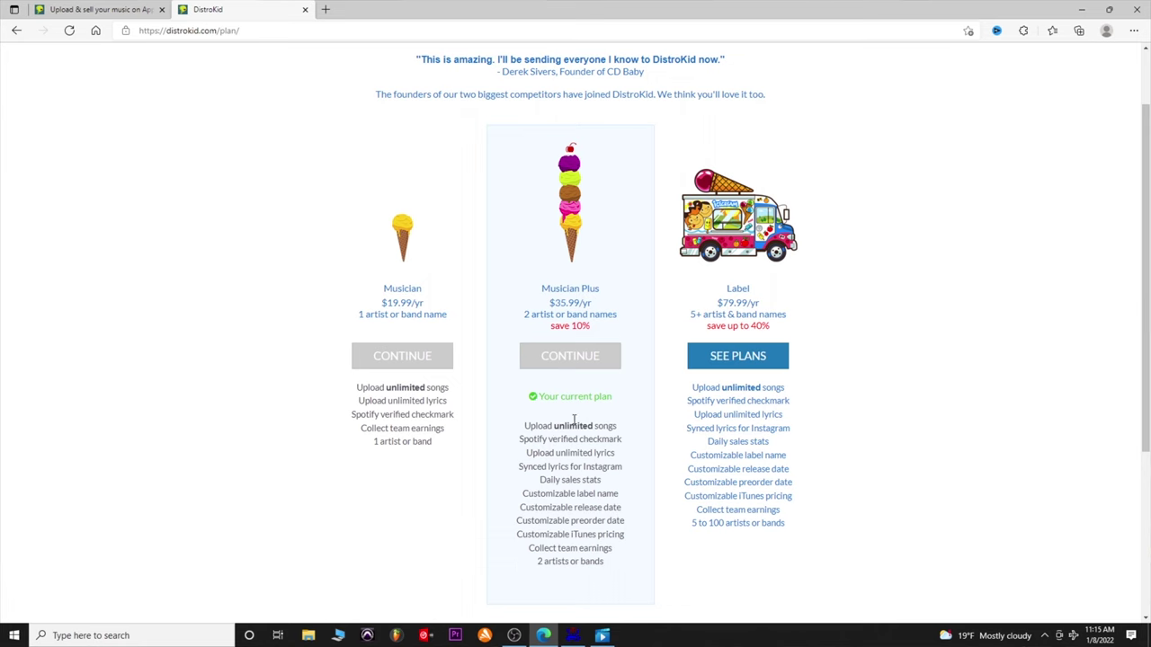
scroll(567, 449, down, 1)
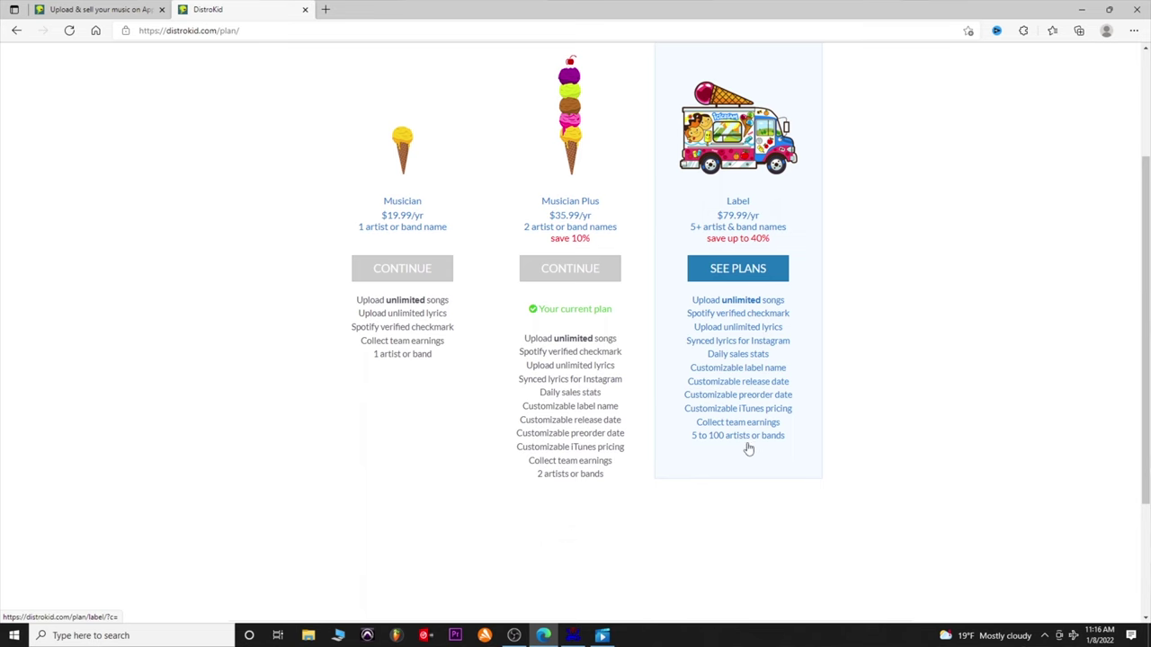
scroll(462, 514, up, 2)
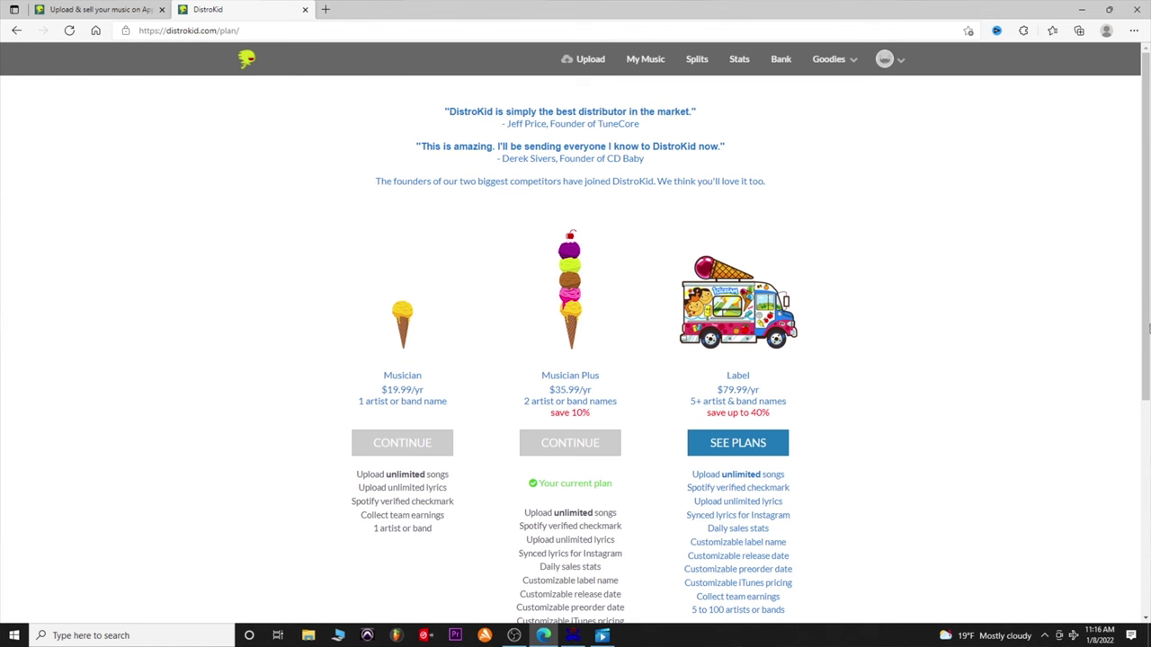
click(97, 11)
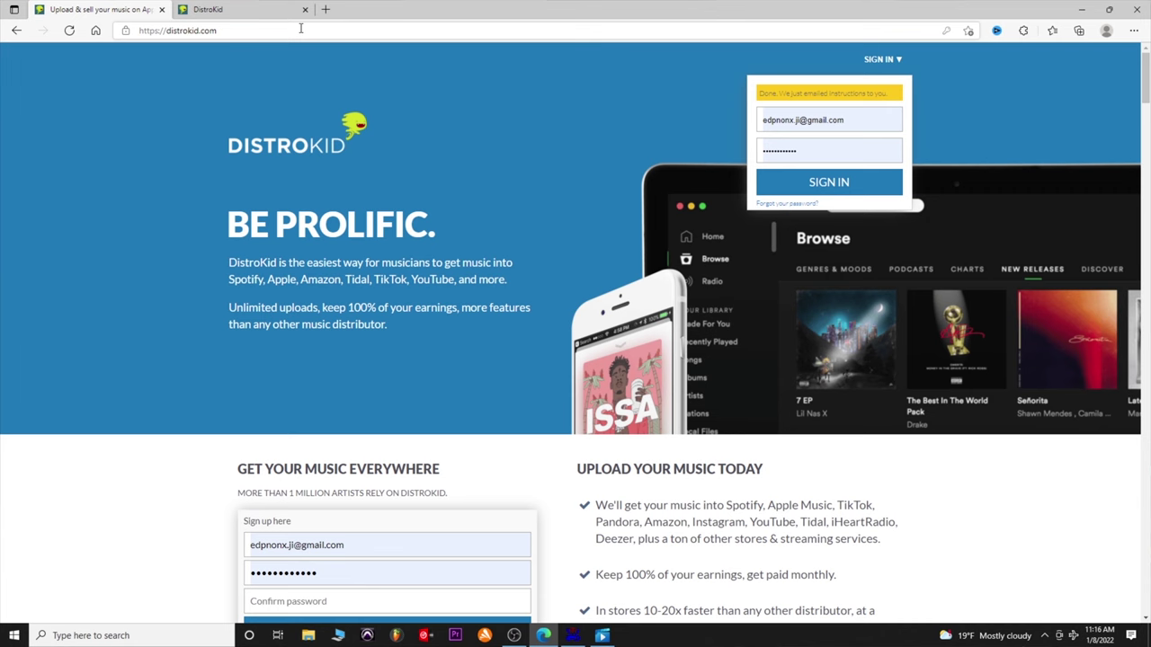
- Scroll the DistroKid home page past sign-up, FAQ and testimonials to the footer and back
scroll(290, 52, down, 3)
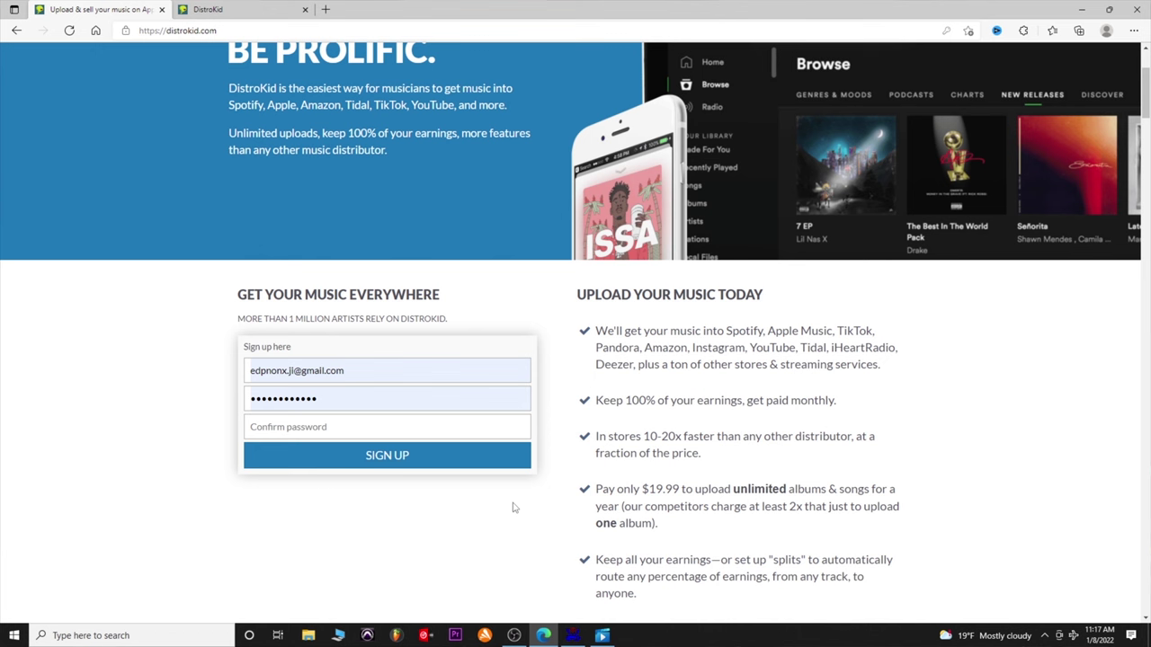
scroll(512, 508, down, 15)
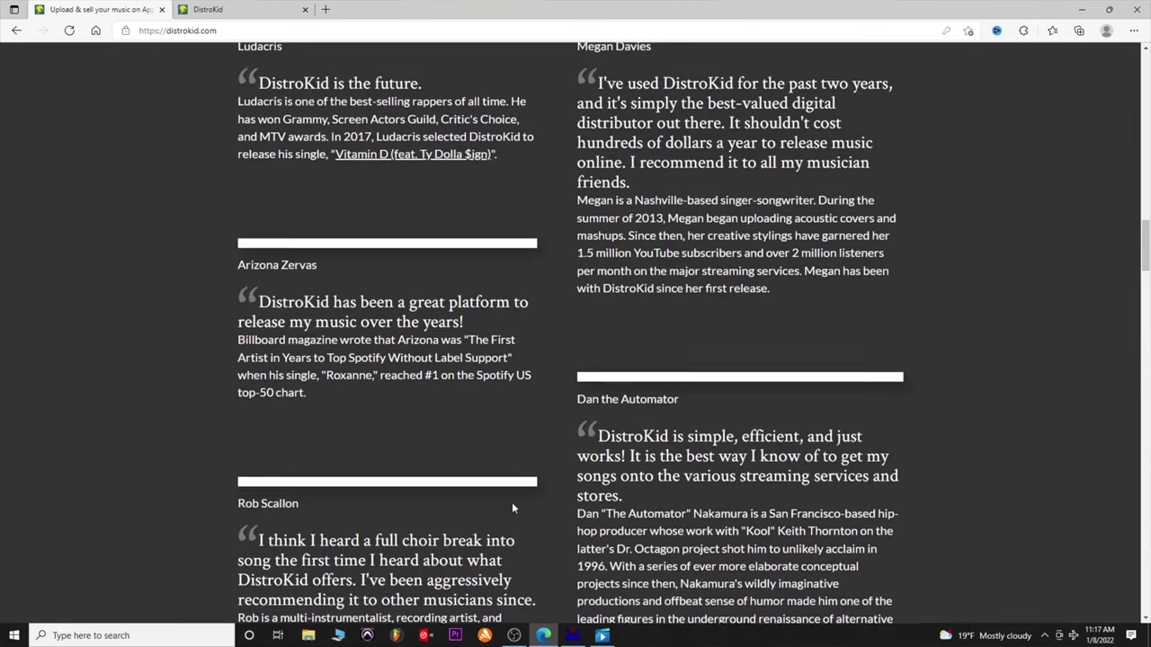
drag(1142, 244, 1144, 517)
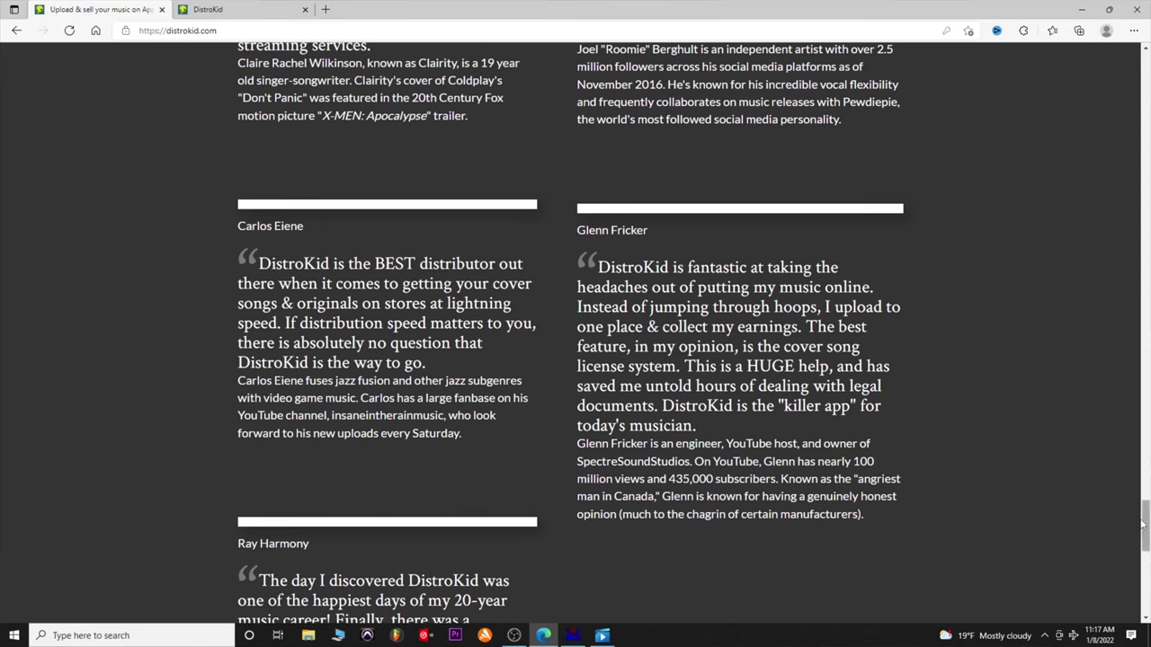
drag(1146, 519, 1145, 583)
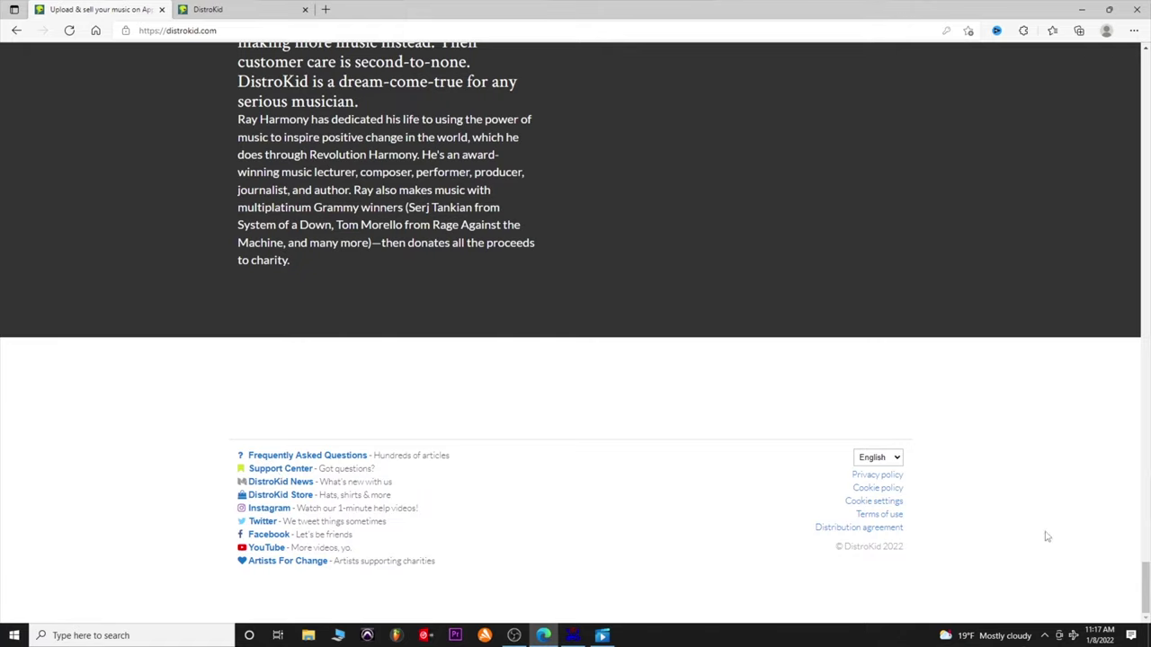
drag(1145, 586, 1144, 72)
scroll(474, 433, down, 2)
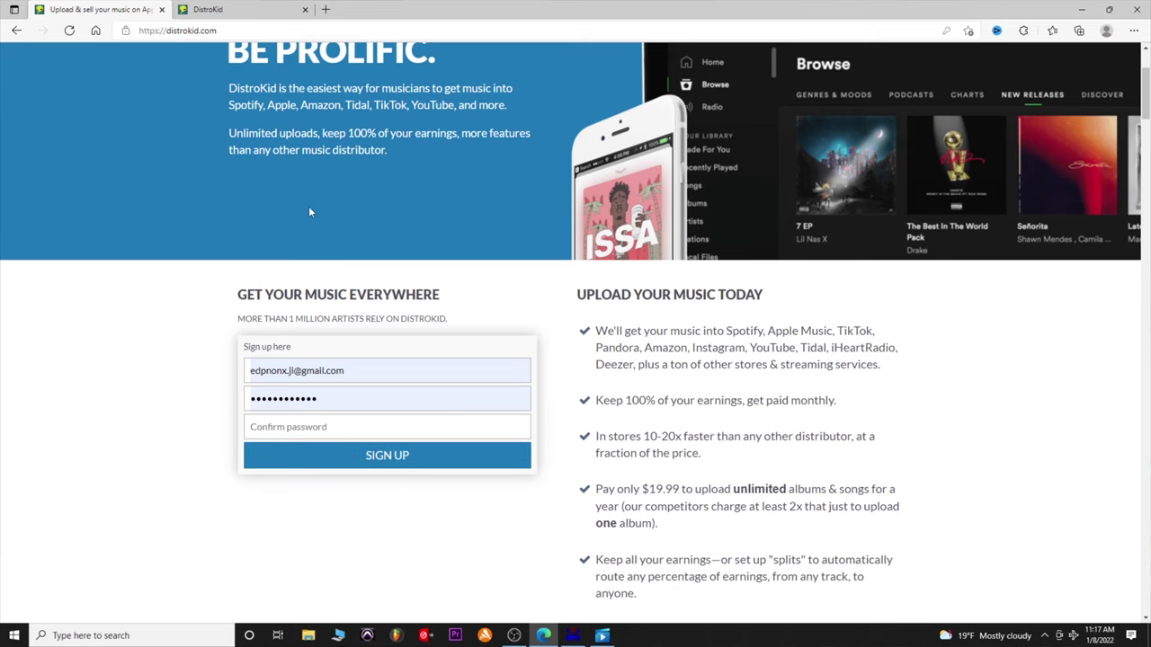
scroll(310, 212, up, 2)
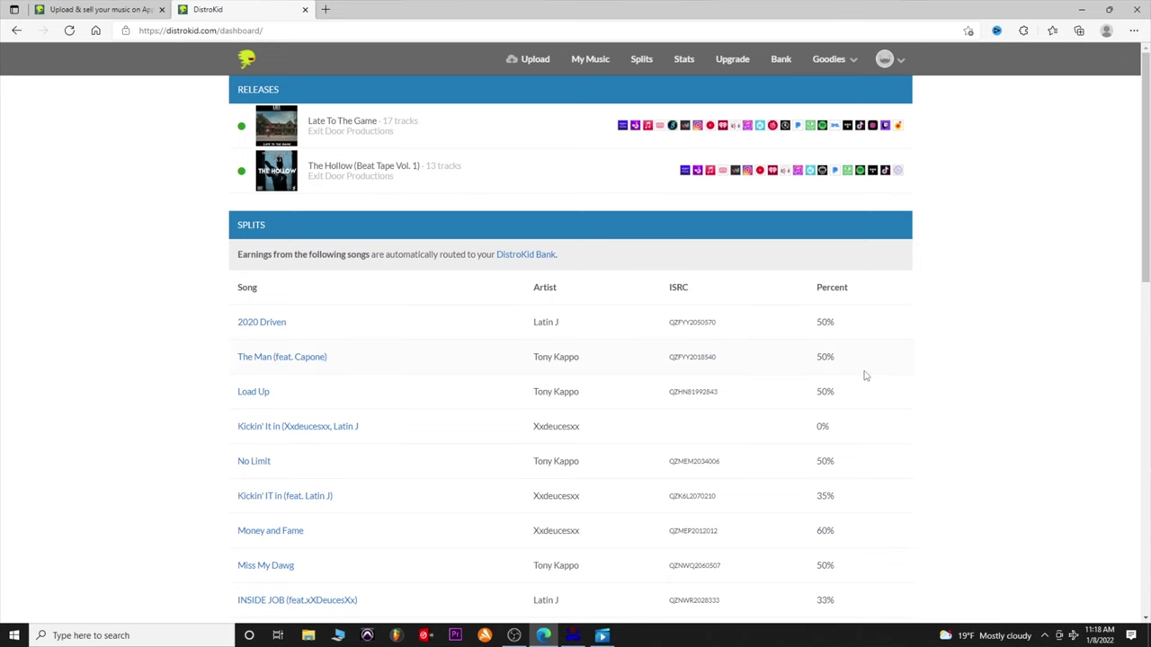
- Dismiss the File History notification and scroll through the dashboard's two releases and Splits table
scroll(865, 376, down, 7)
scroll(865, 376, up, 5)
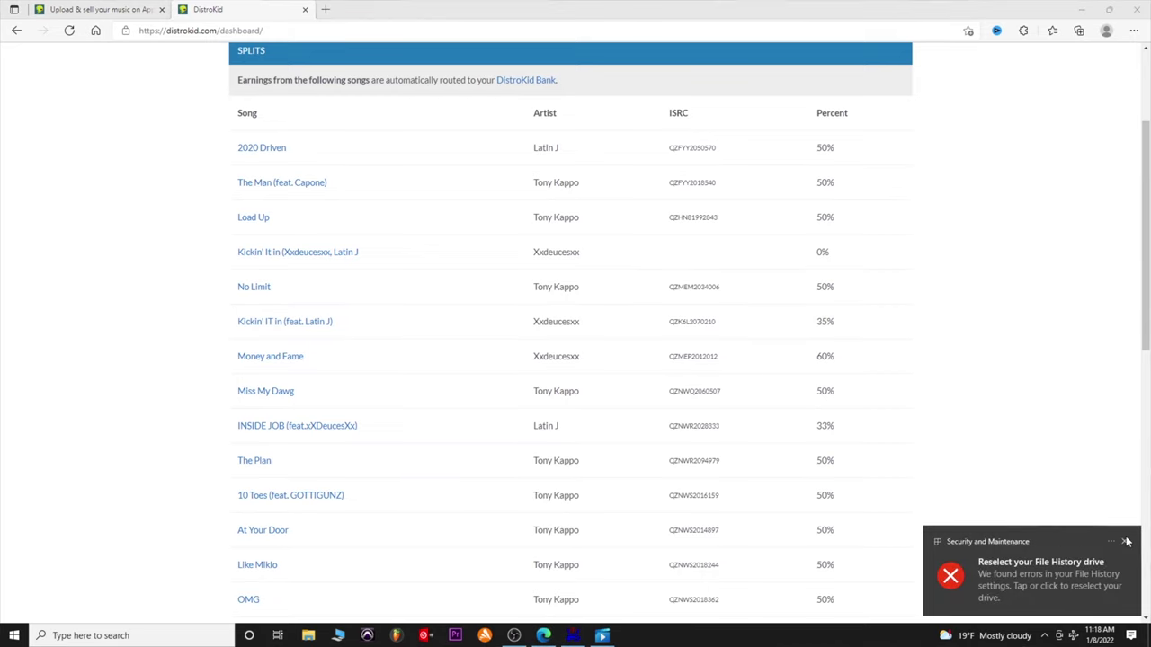
click(1124, 541)
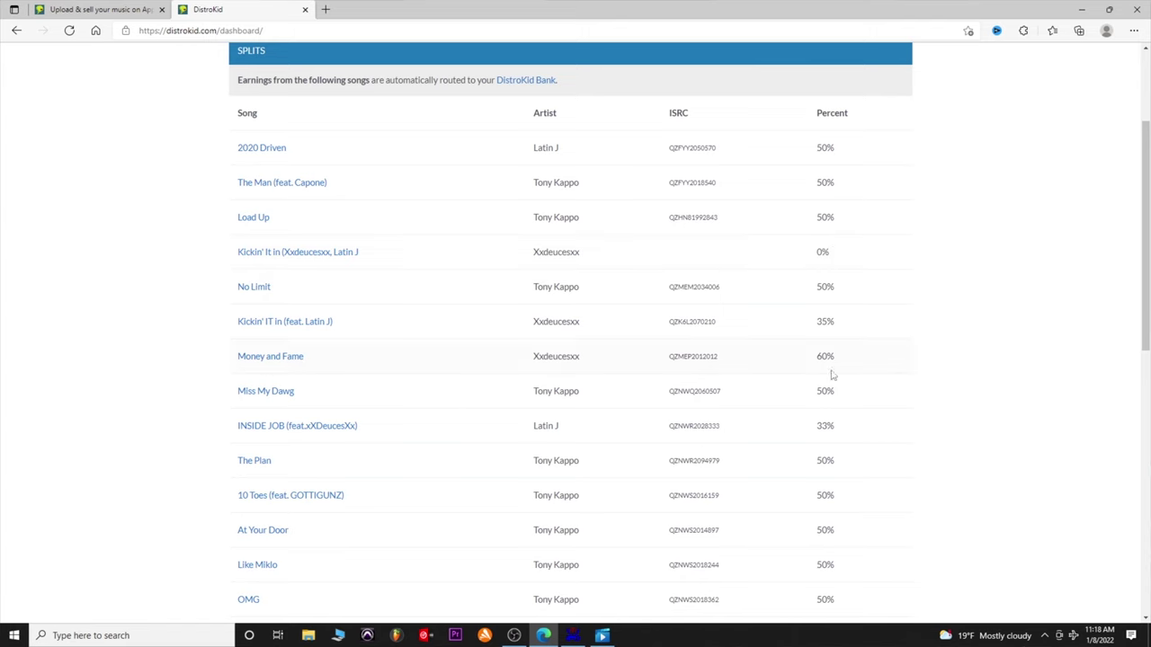
scroll(702, 490, down, 3)
scroll(570, 476, down, 3)
scroll(594, 467, up, 3)
scroll(584, 456, up, 5)
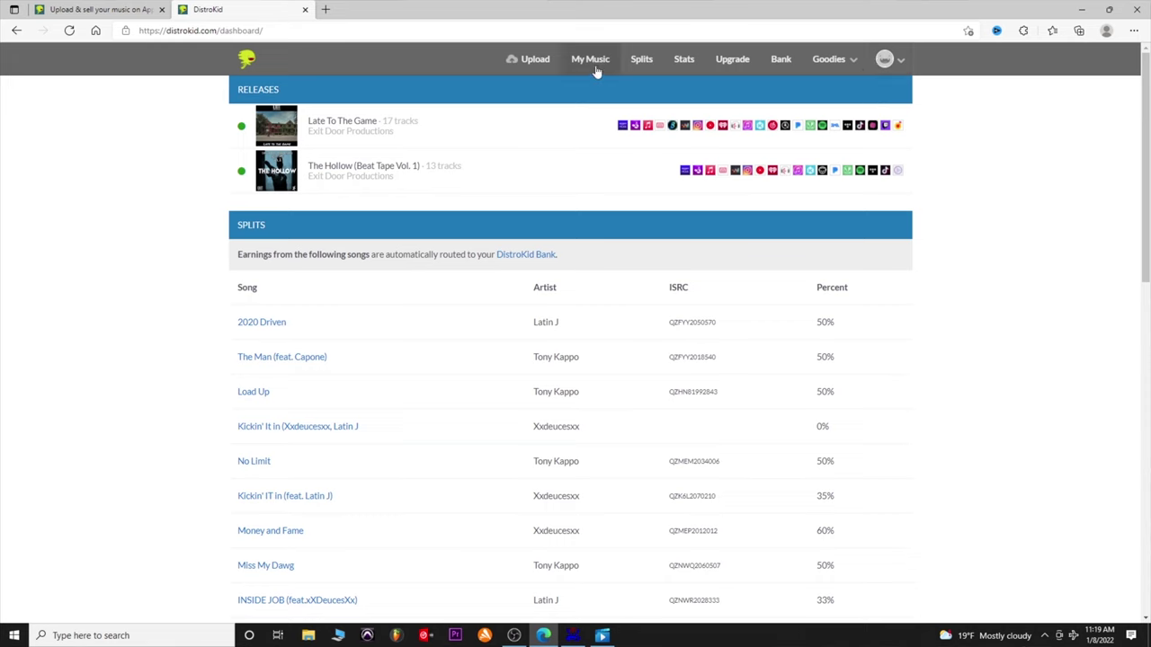
- Start a new upload and leave Number of songs at 1 (a single)
click(536, 61)
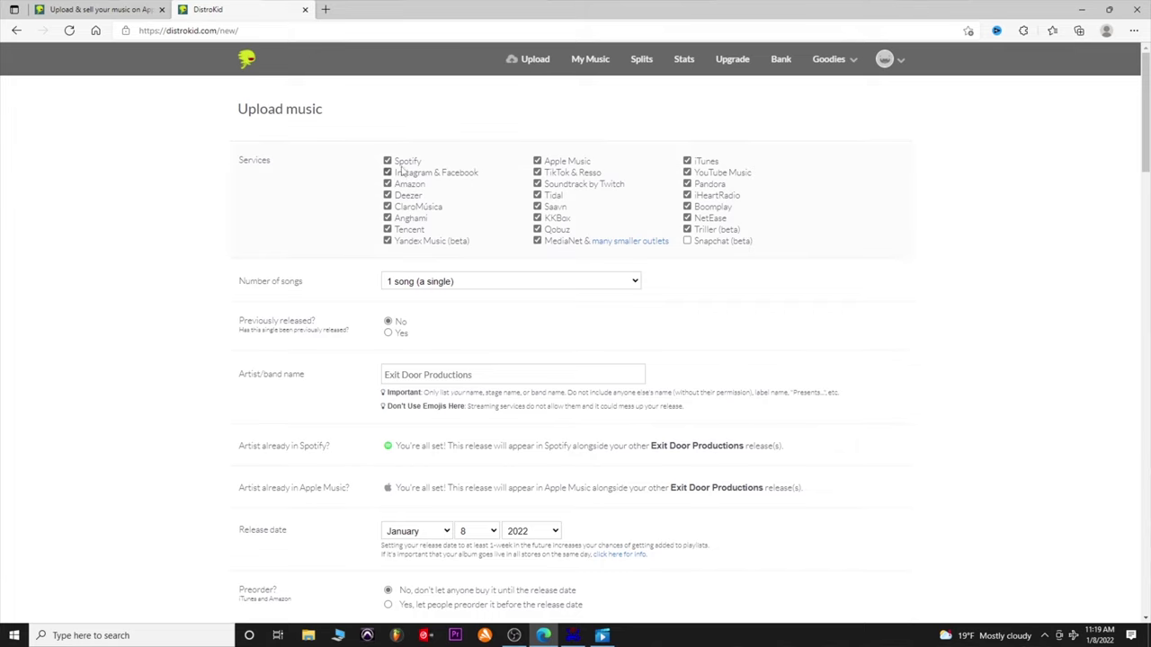
click(538, 241)
click(619, 287)
scroll(495, 468, down, 5)
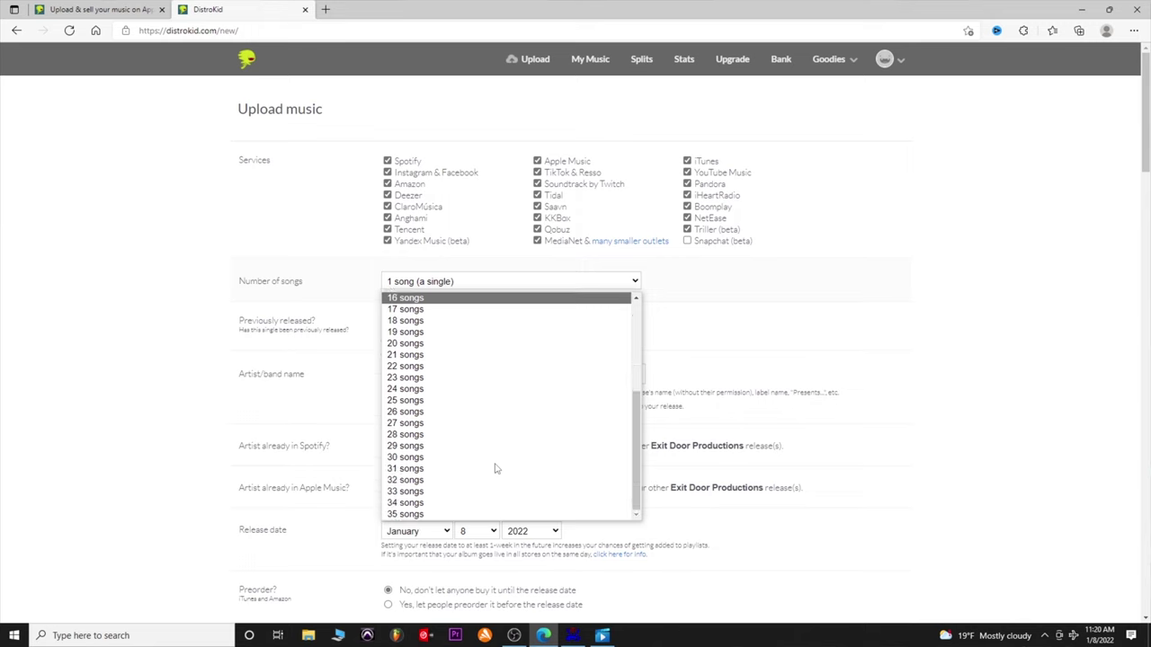
click(819, 303)
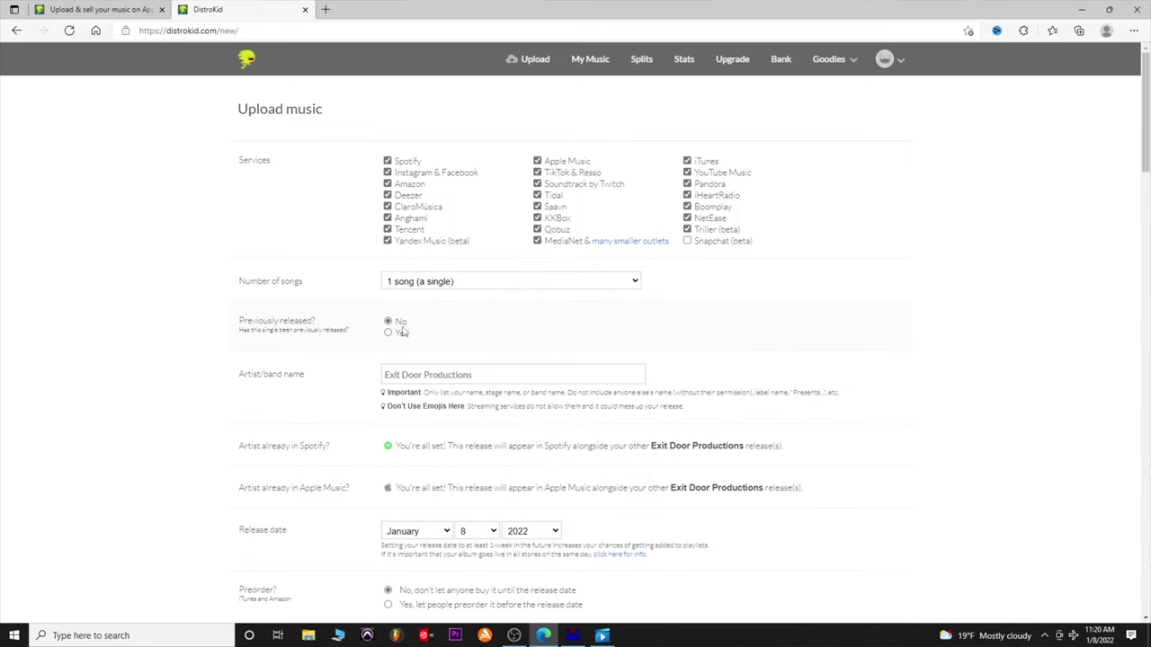
scroll(421, 285, down, 9)
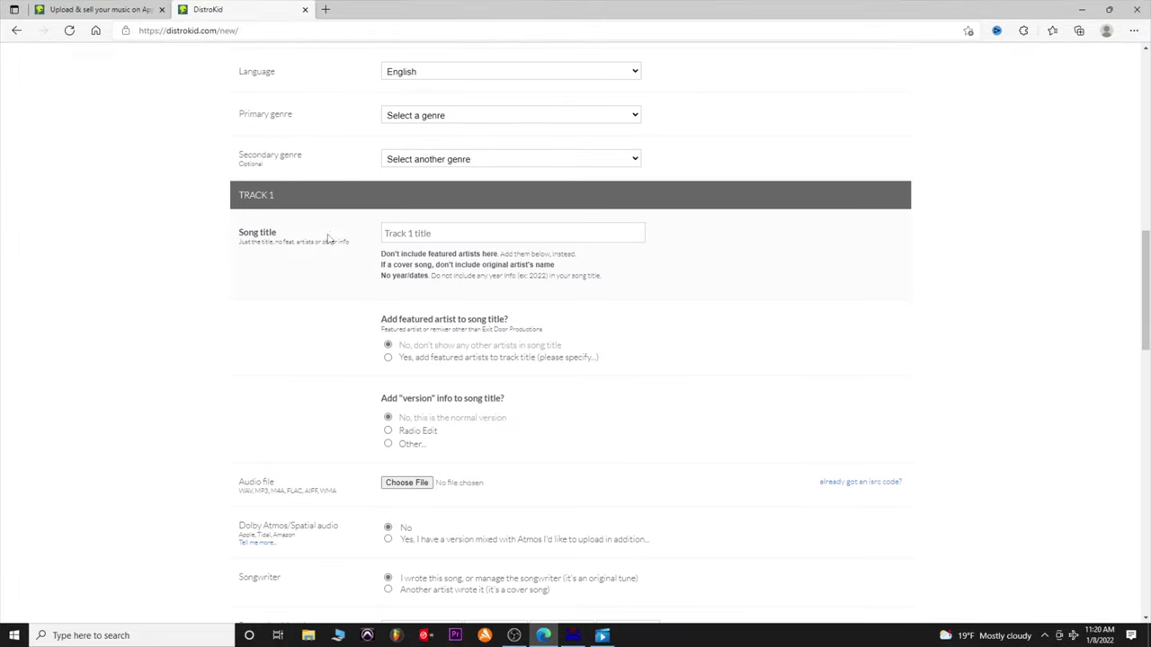
scroll(611, 370, up, 10)
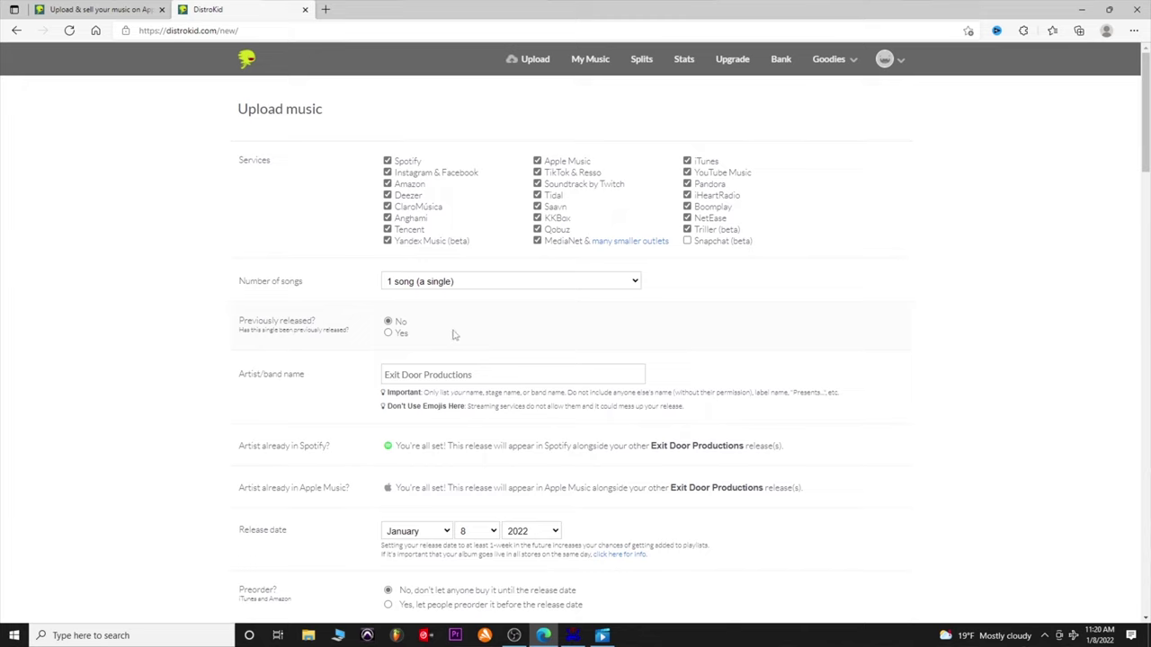
click(389, 333)
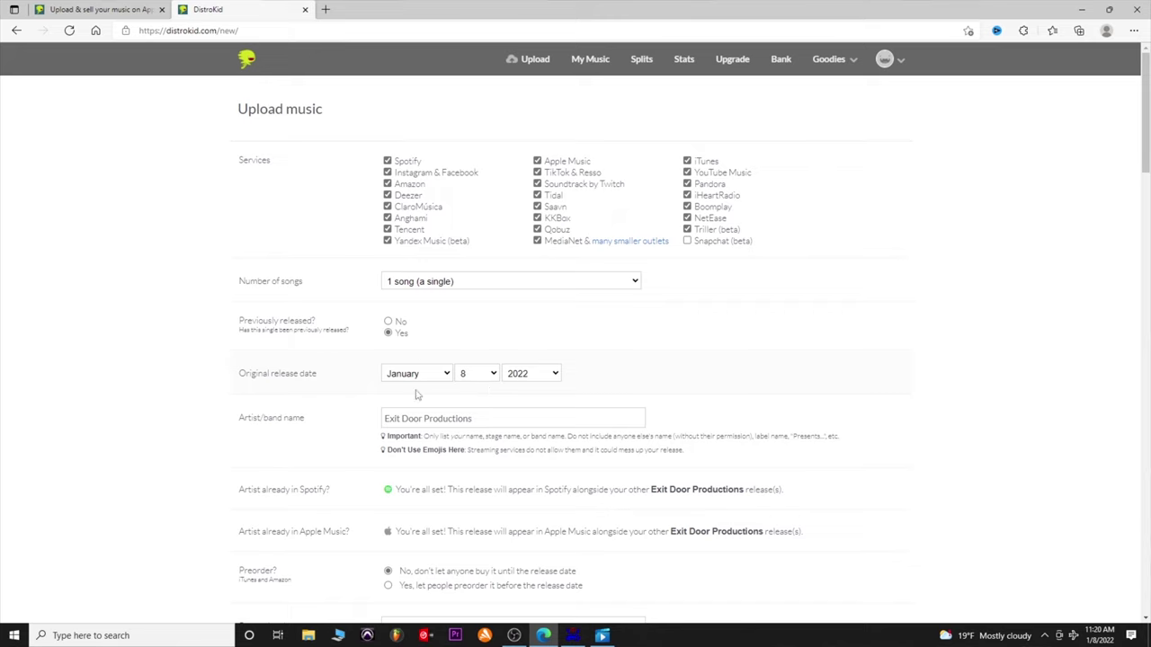
click(389, 321)
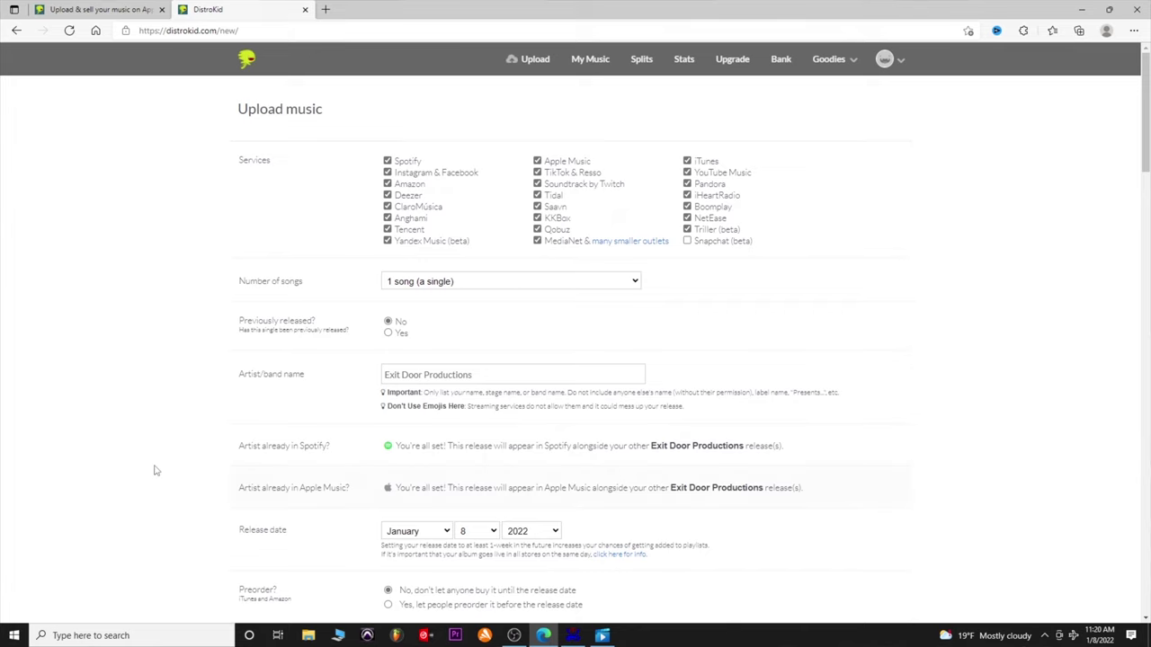
click(548, 374)
scroll(444, 466, down, 1)
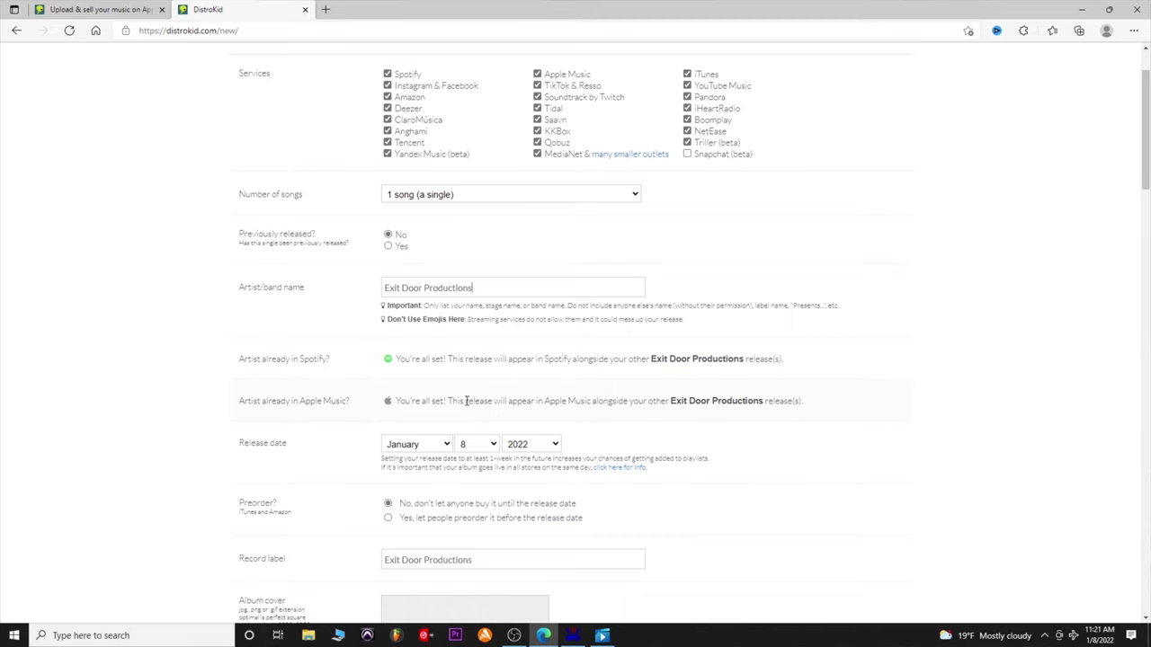
- Review release details: Preorder No, record label Exit Door Productions, language English
scroll(340, 464, down, 1)
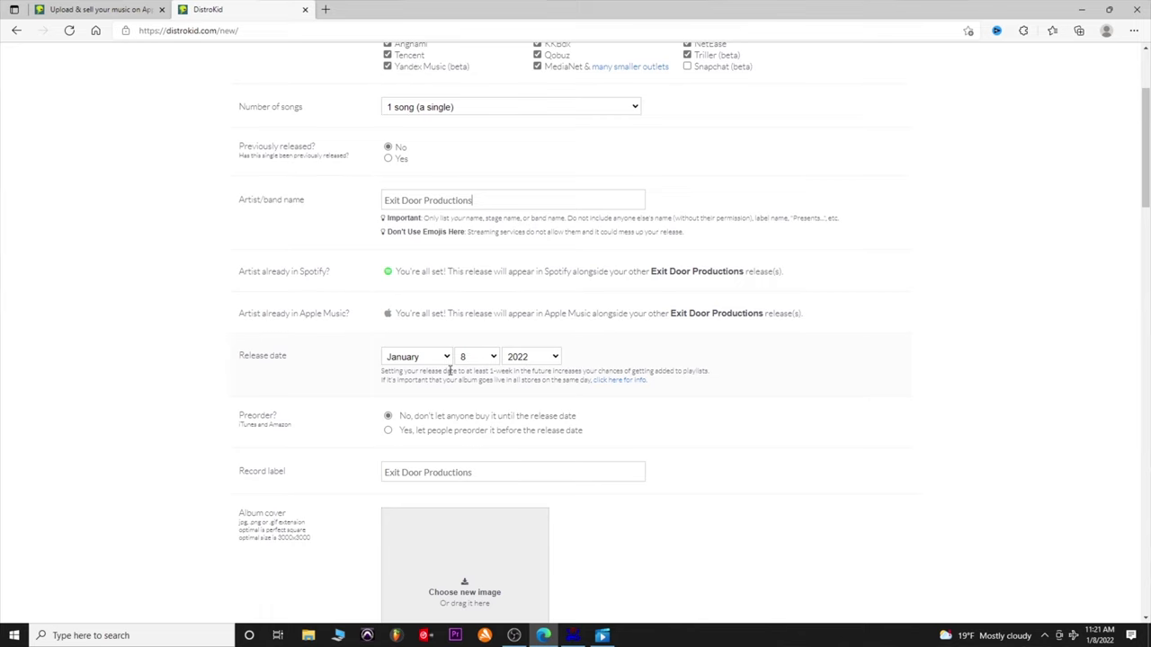
scroll(449, 370, down, 1)
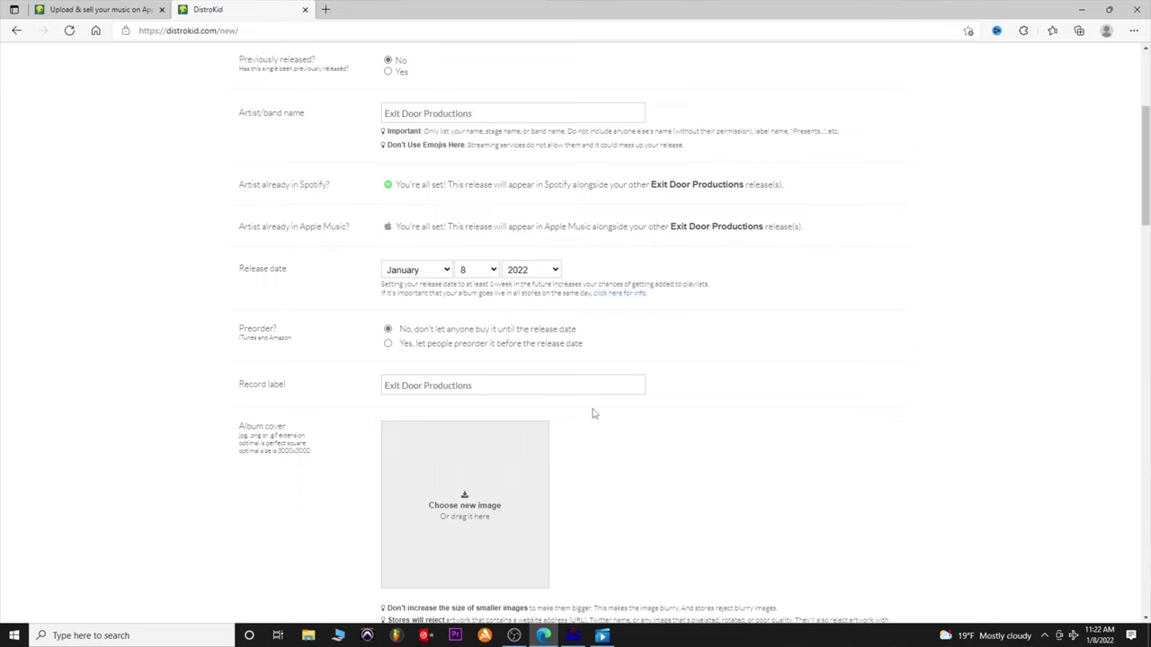
scroll(592, 414, down, 2)
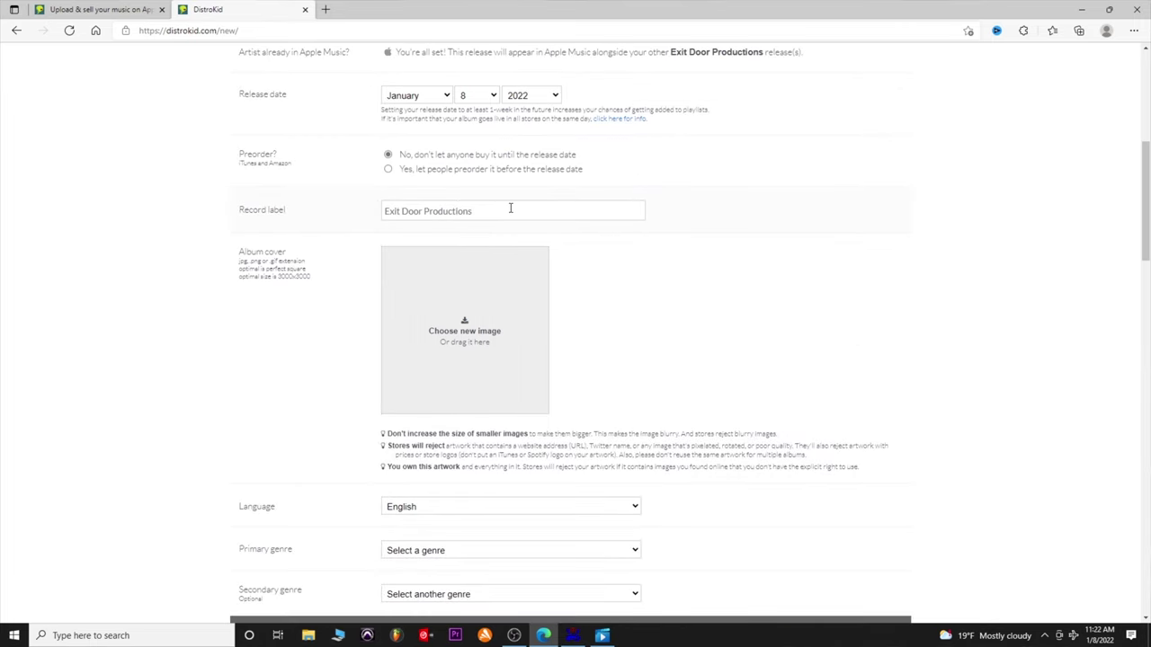
scroll(801, 361, down, 1)
scroll(801, 358, up, 1)
scroll(777, 305, down, 1)
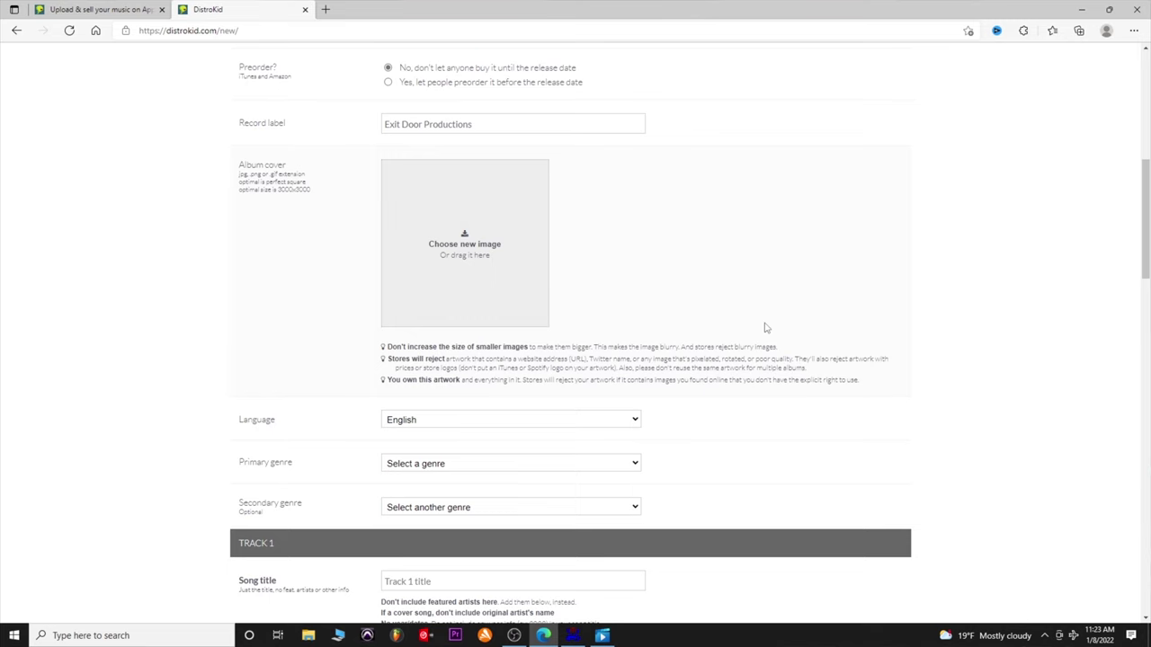
scroll(624, 224, down, 3)
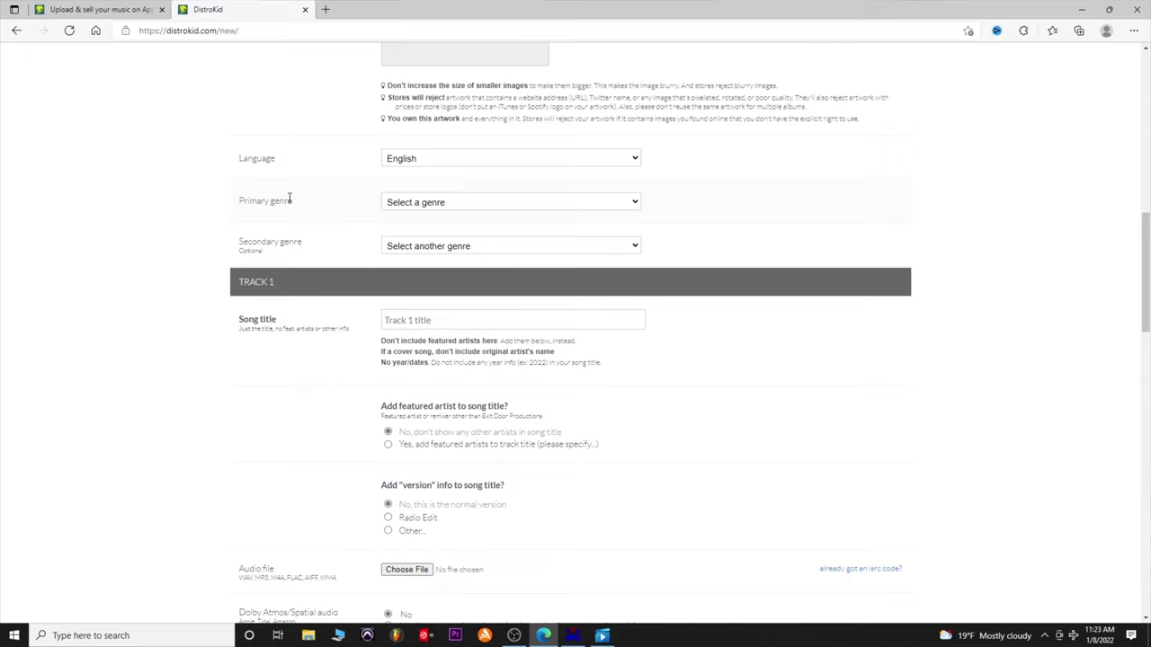
click(596, 200)
scroll(492, 343, down, 3)
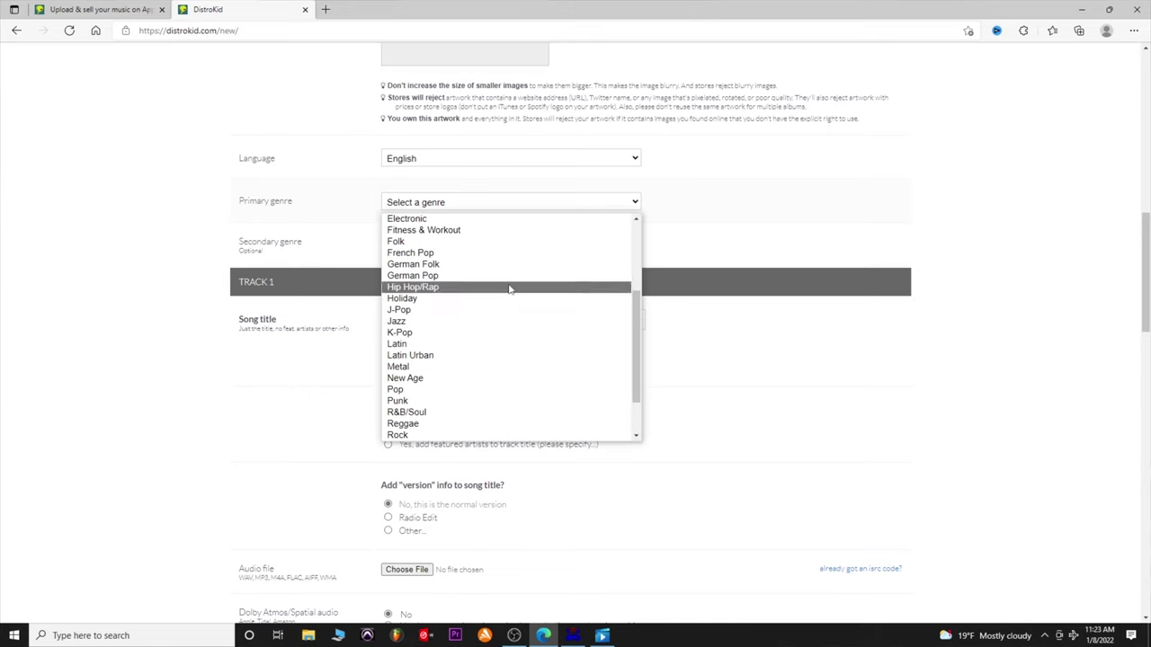
scroll(509, 288, down, 1)
scroll(509, 288, up, 4)
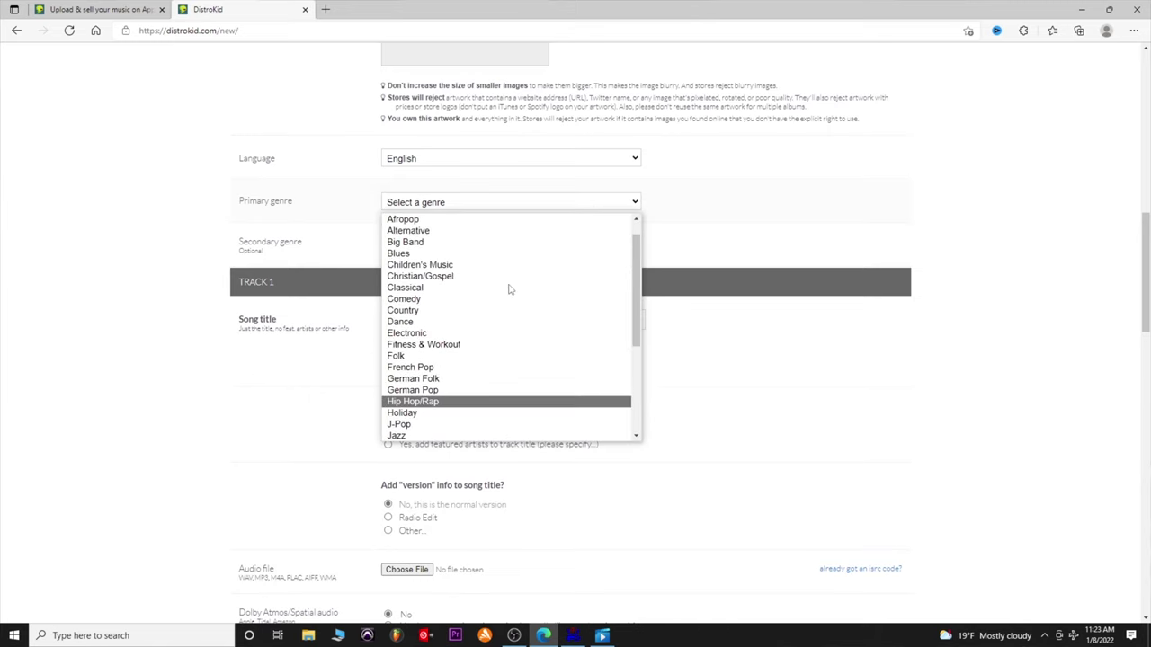
scroll(482, 369, down, 5)
scroll(454, 326, up, 1)
scroll(455, 325, up, 5)
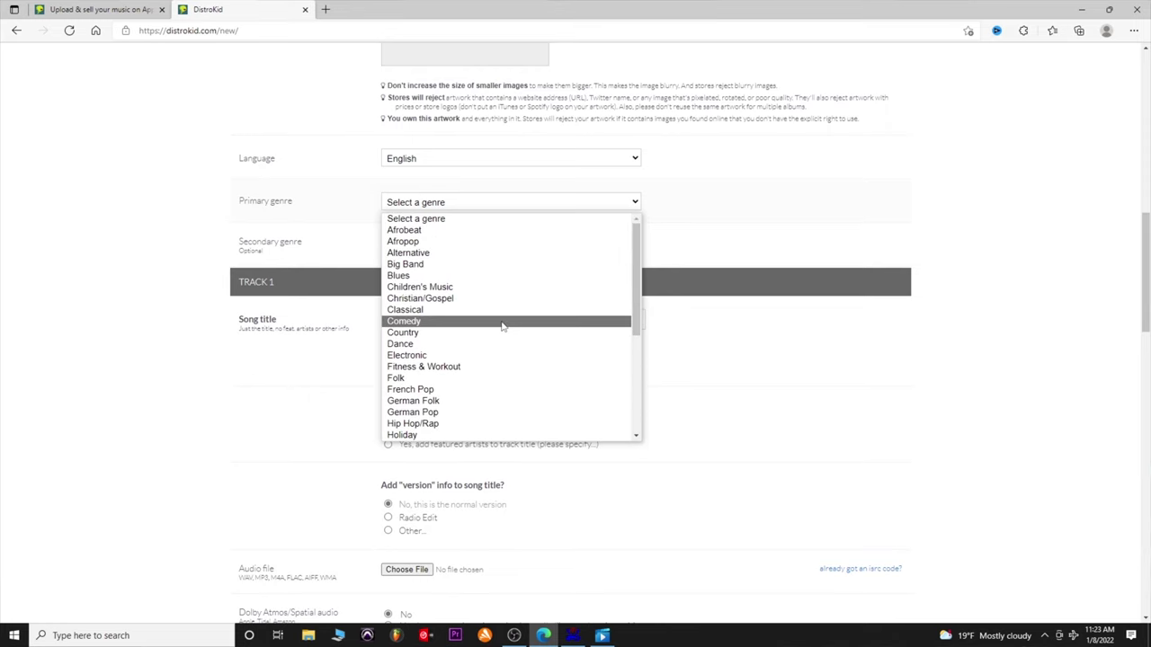
click(798, 249)
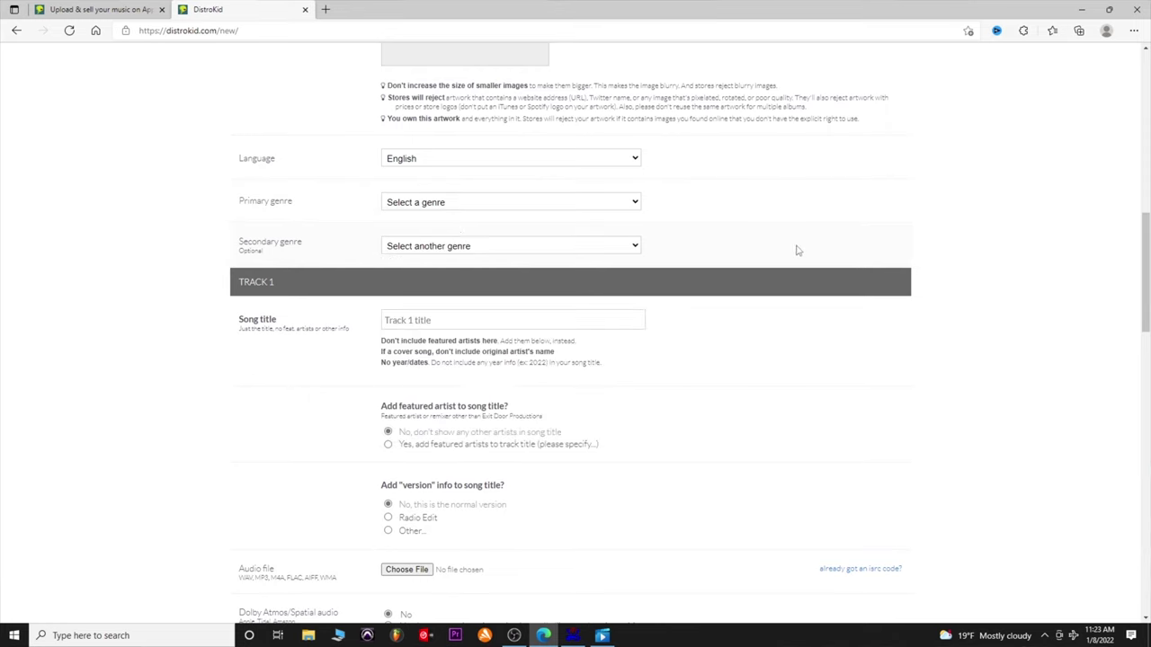
click(459, 246)
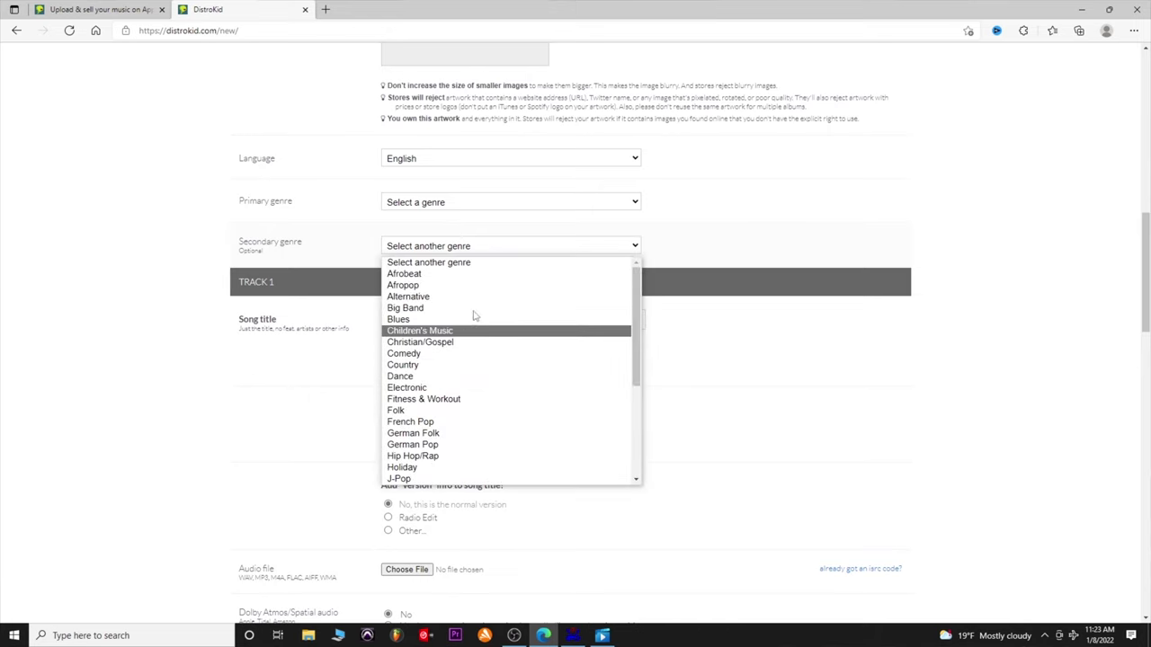
scroll(479, 442, down, 5)
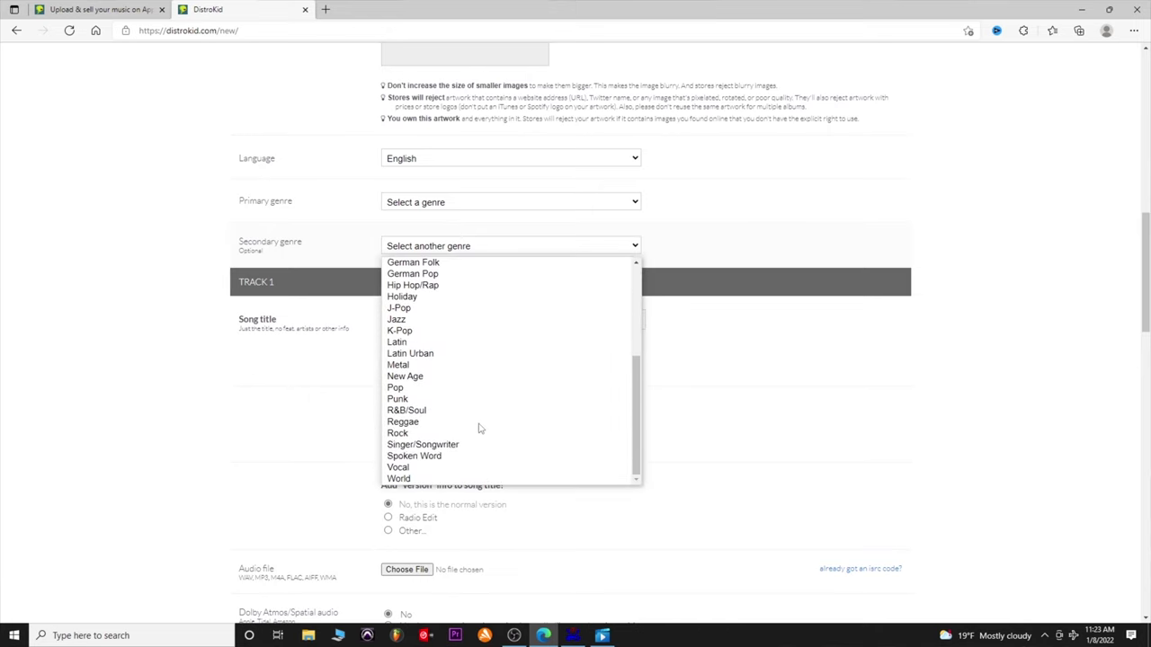
click(984, 369)
scroll(254, 369, down, 1)
scroll(253, 369, down, 1)
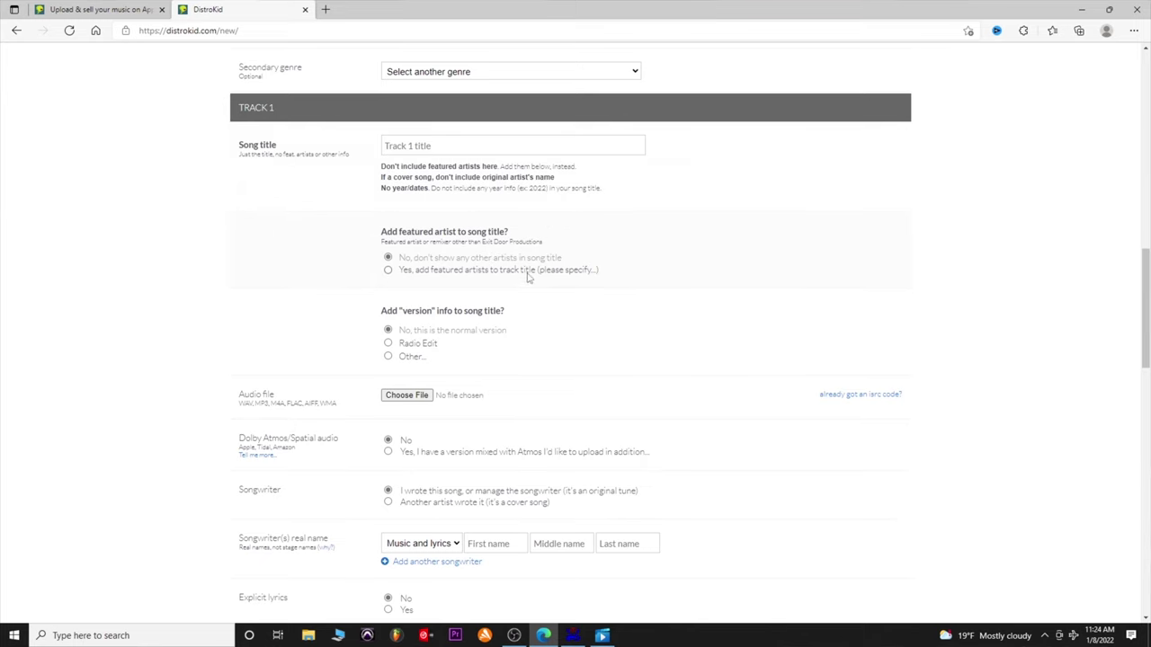
- Title the first track 'Black in back'
scroll(527, 266, up, 1)
click(453, 234)
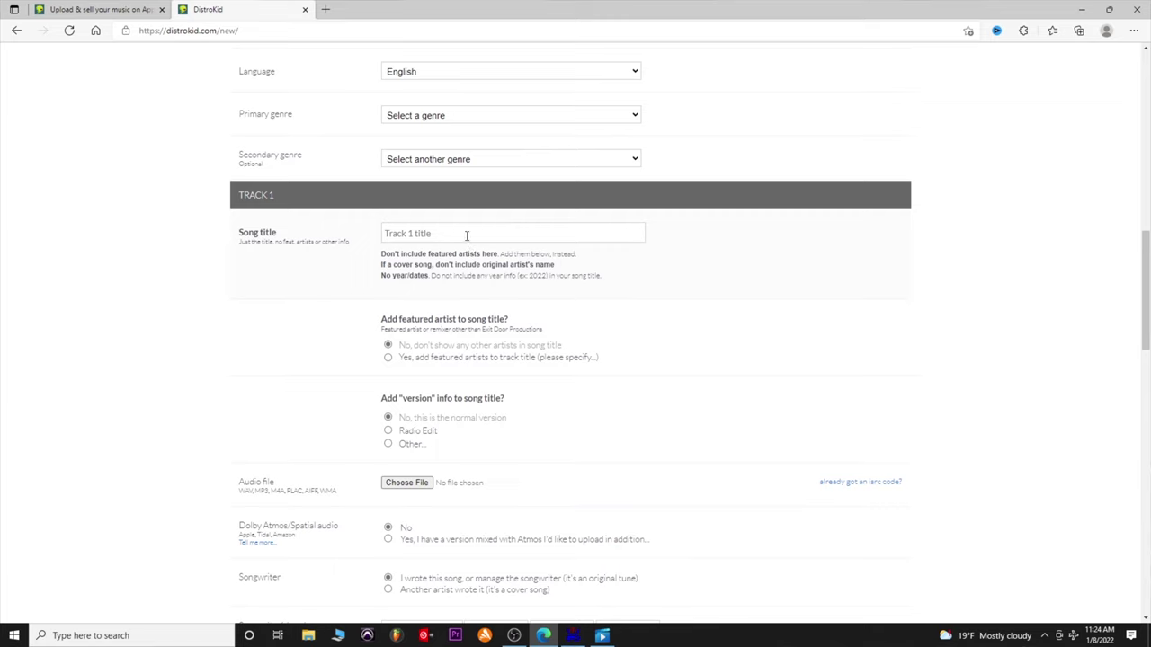
text(Black in back)
- Add a featured artist with the Featured role, filling the name from autofill
click(388, 357)
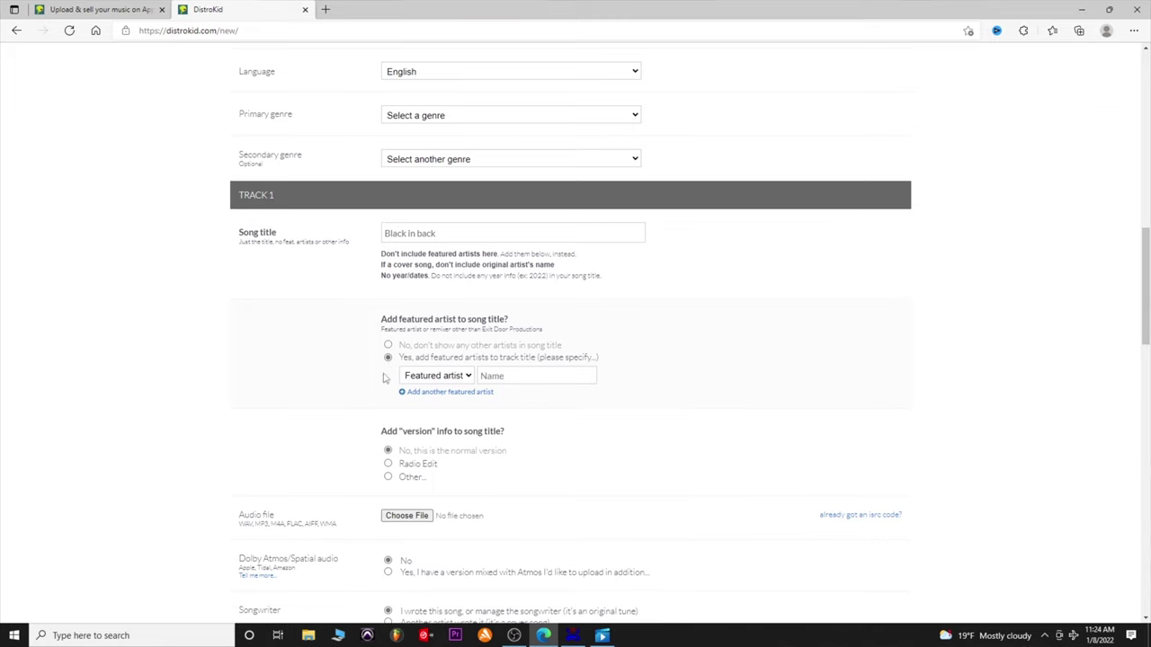
click(467, 377)
click(472, 382)
click(482, 376)
click(509, 416)
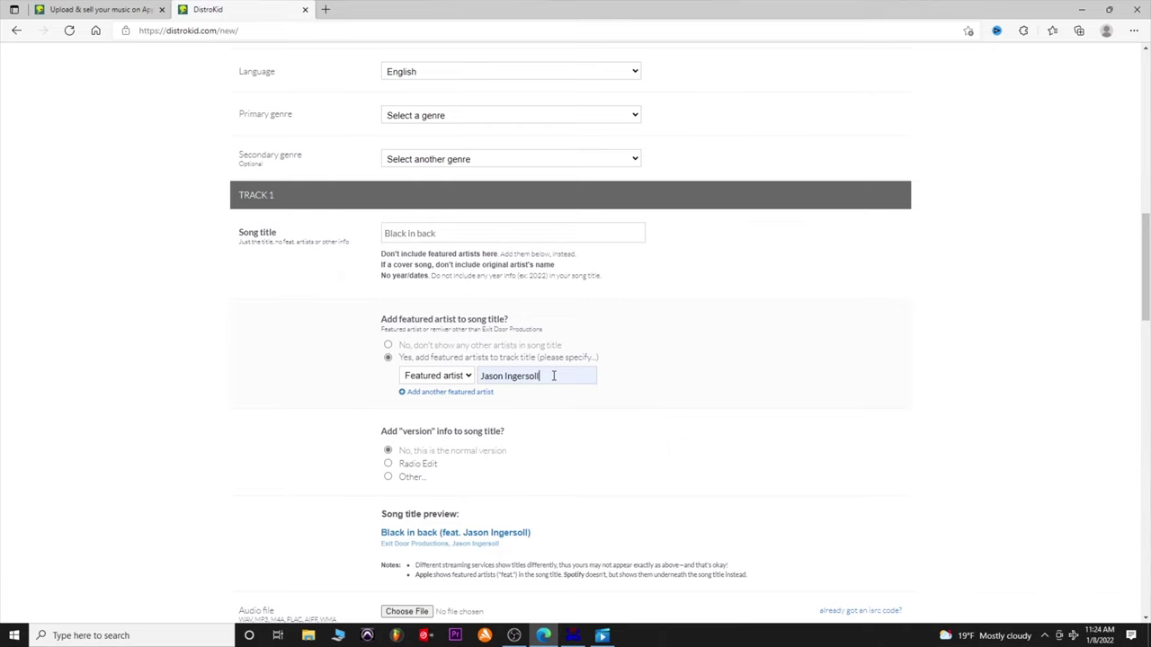
scroll(707, 457, down, 2)
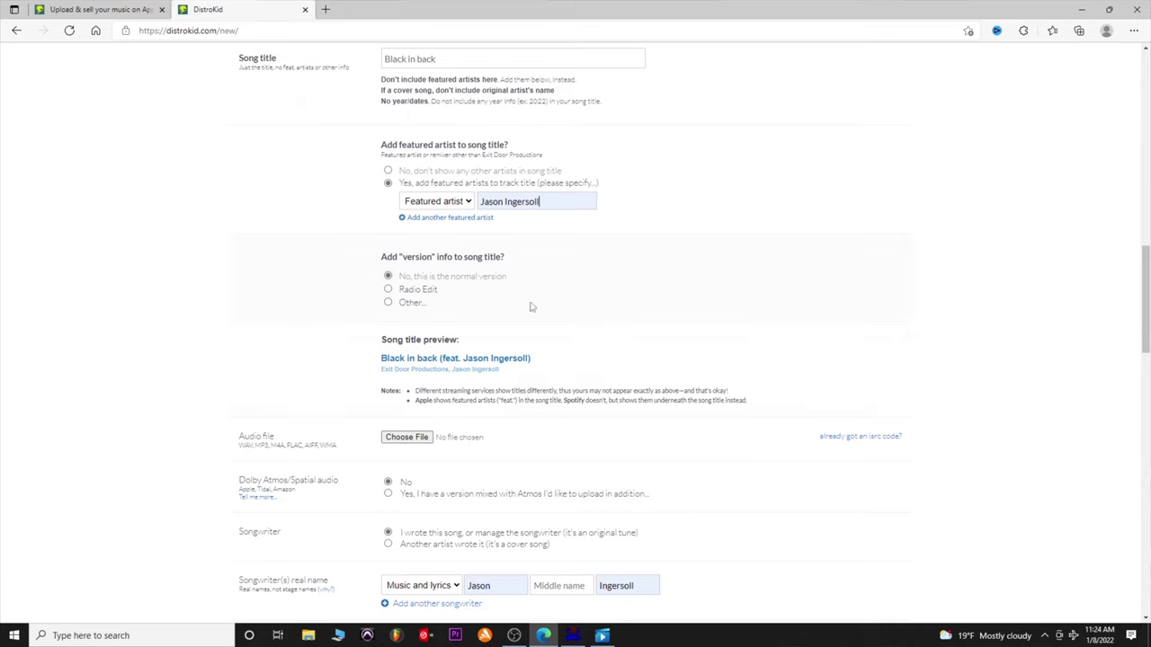
- Choose Other... version info so the title preview ends with [Special Version]
click(388, 303)
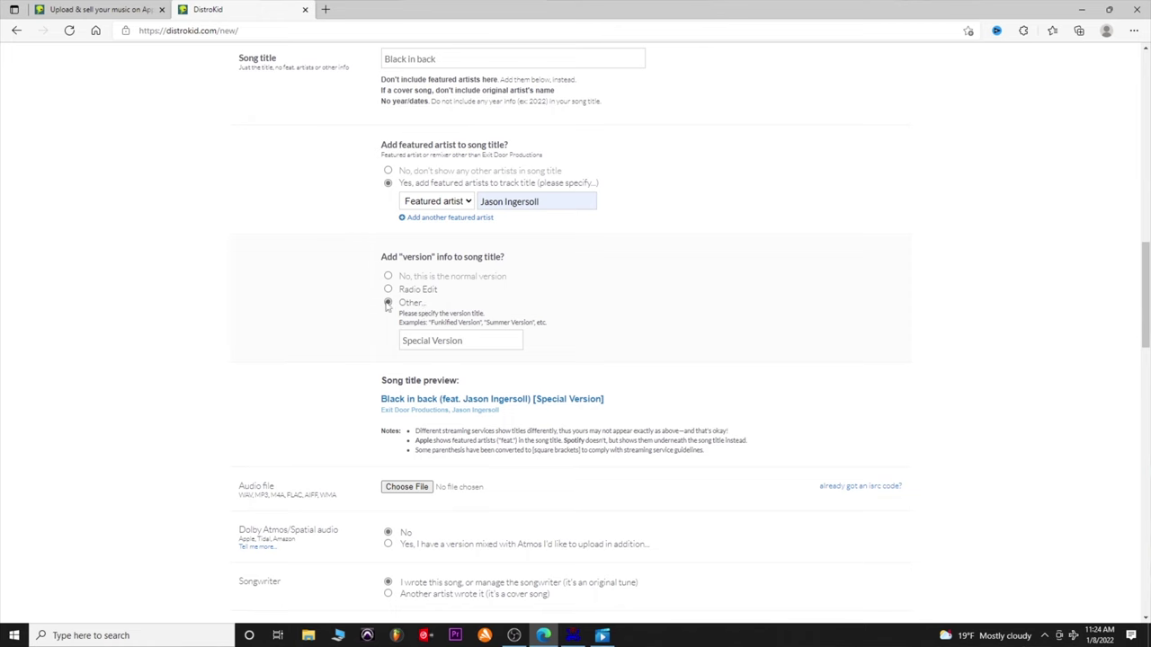
scroll(326, 324, up, 15)
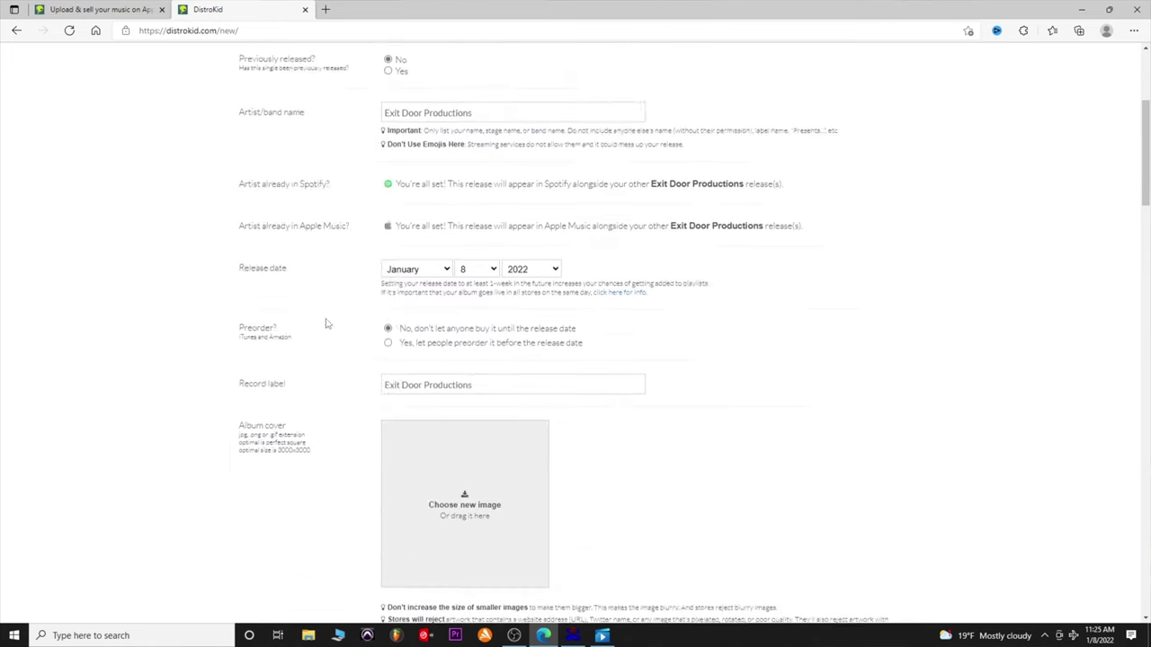
scroll(403, 210, down, 15)
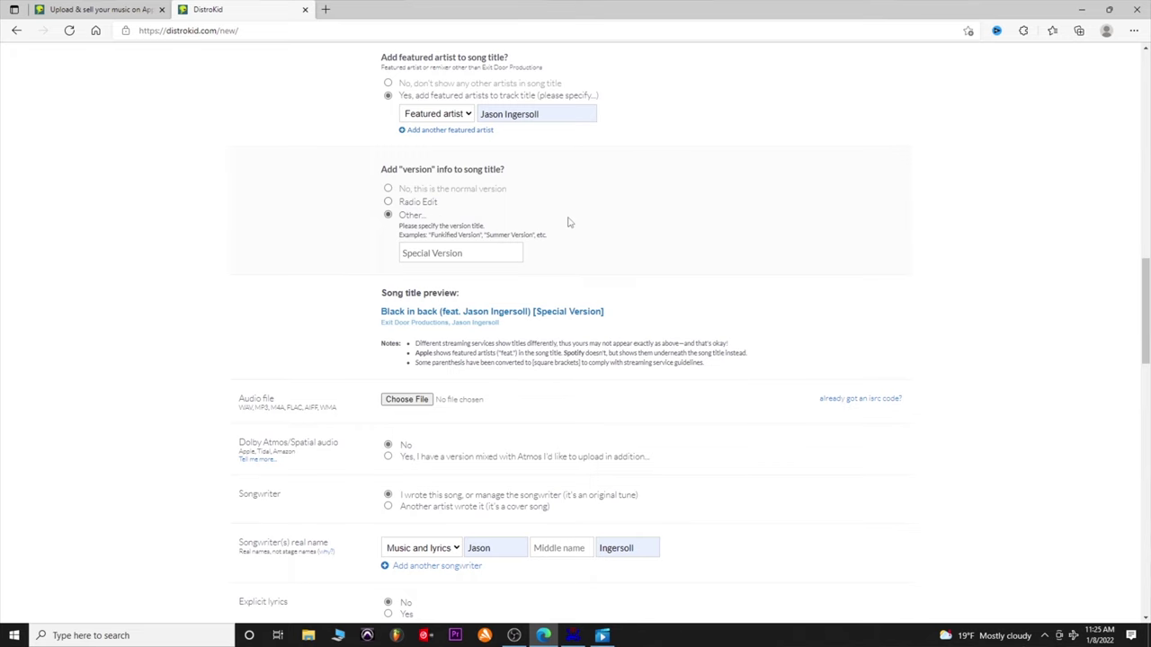
scroll(809, 269, down, 1)
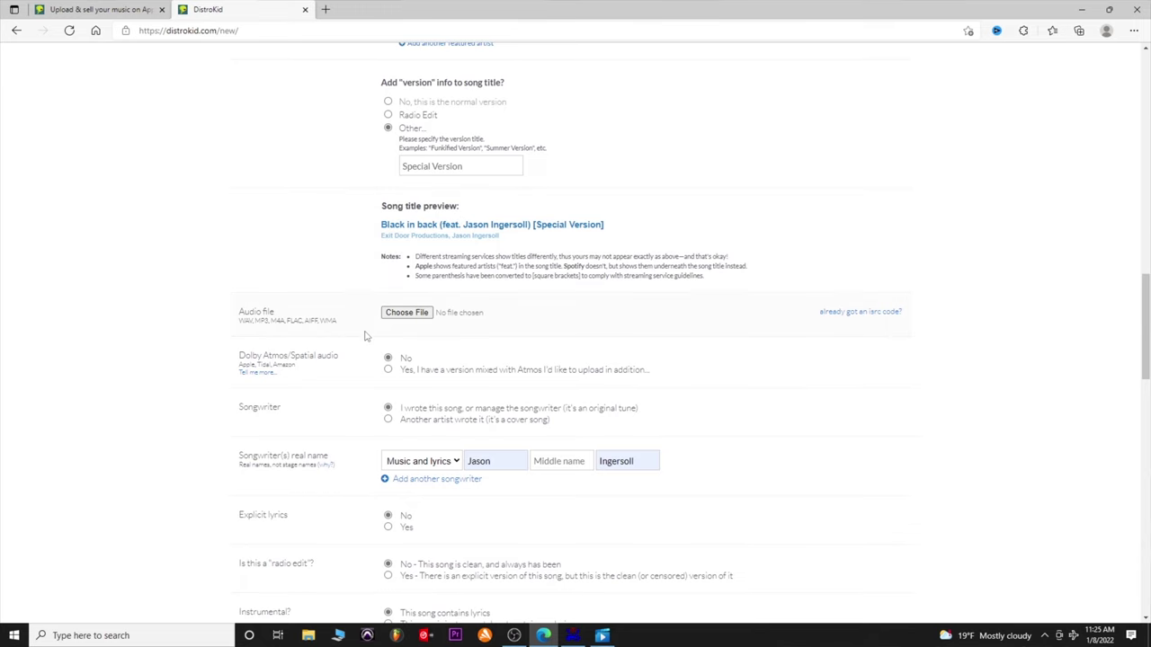
scroll(372, 335, up, 1)
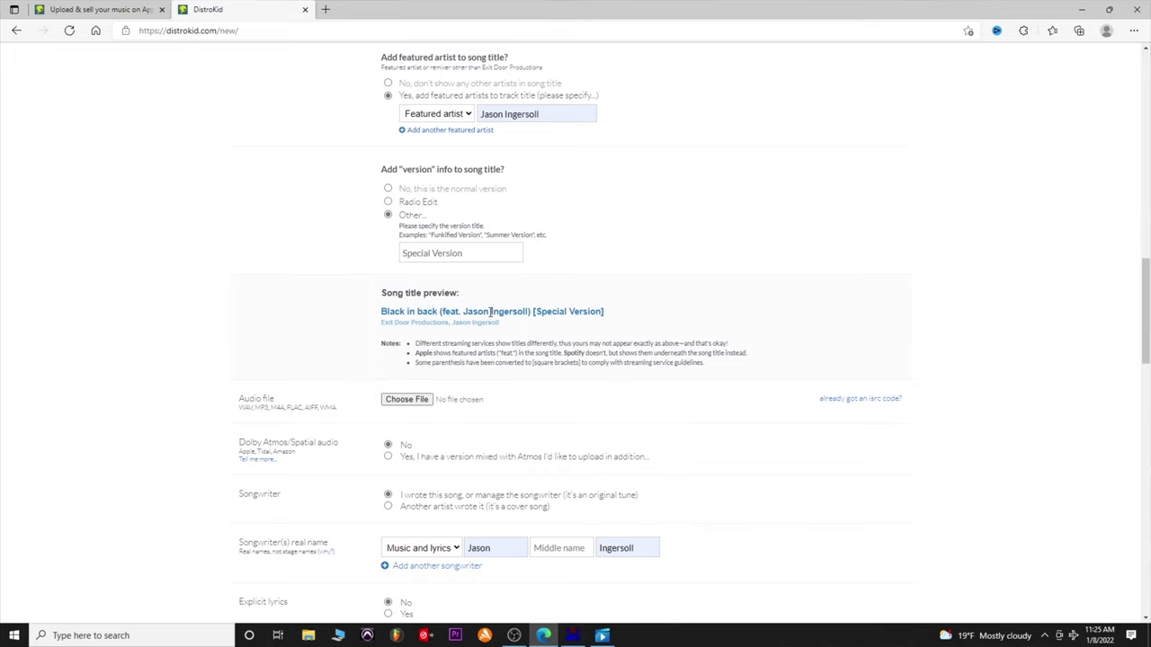
scroll(632, 337, down, 1)
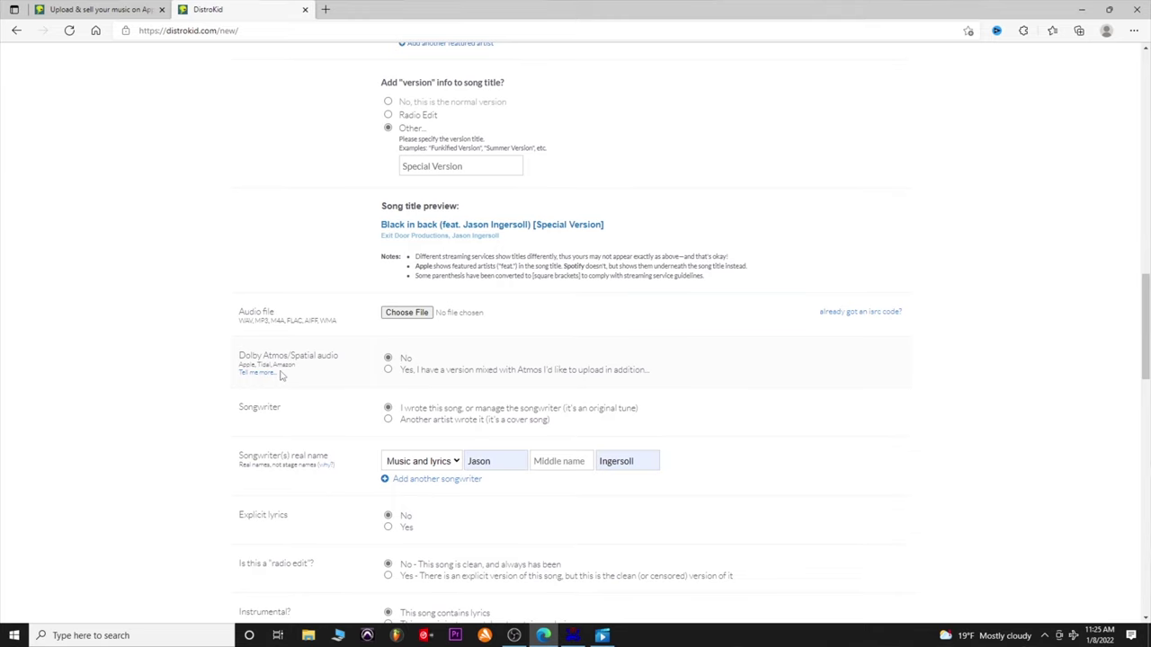
scroll(402, 335, down, 2)
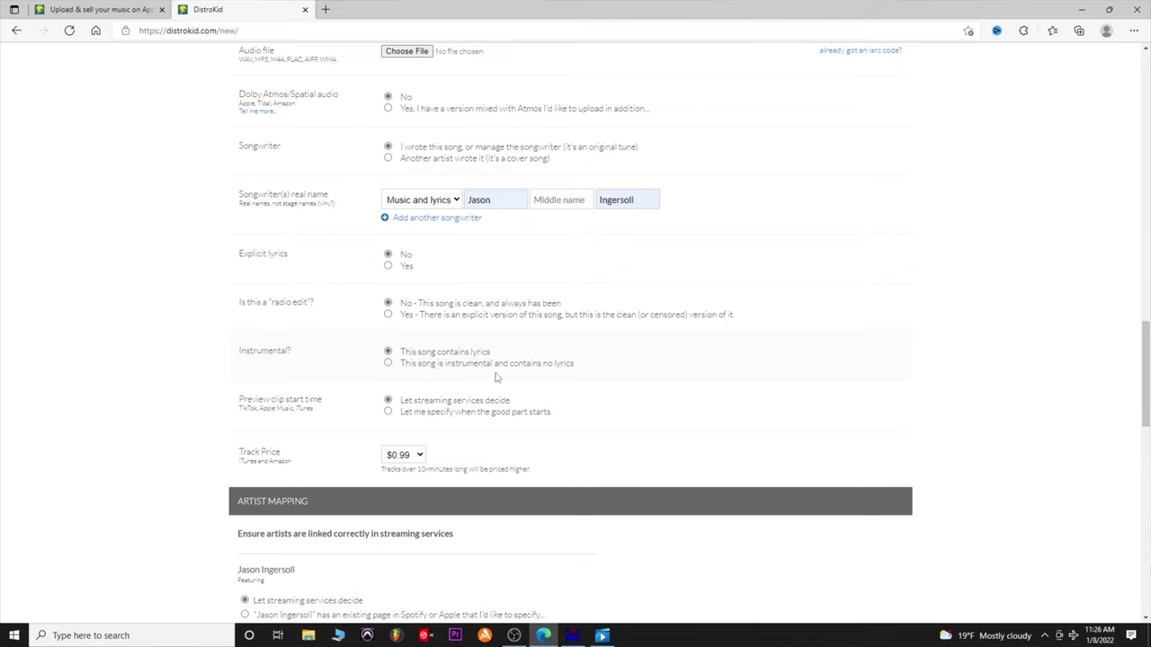
click(388, 364)
click(388, 353)
scroll(387, 364, down, 1)
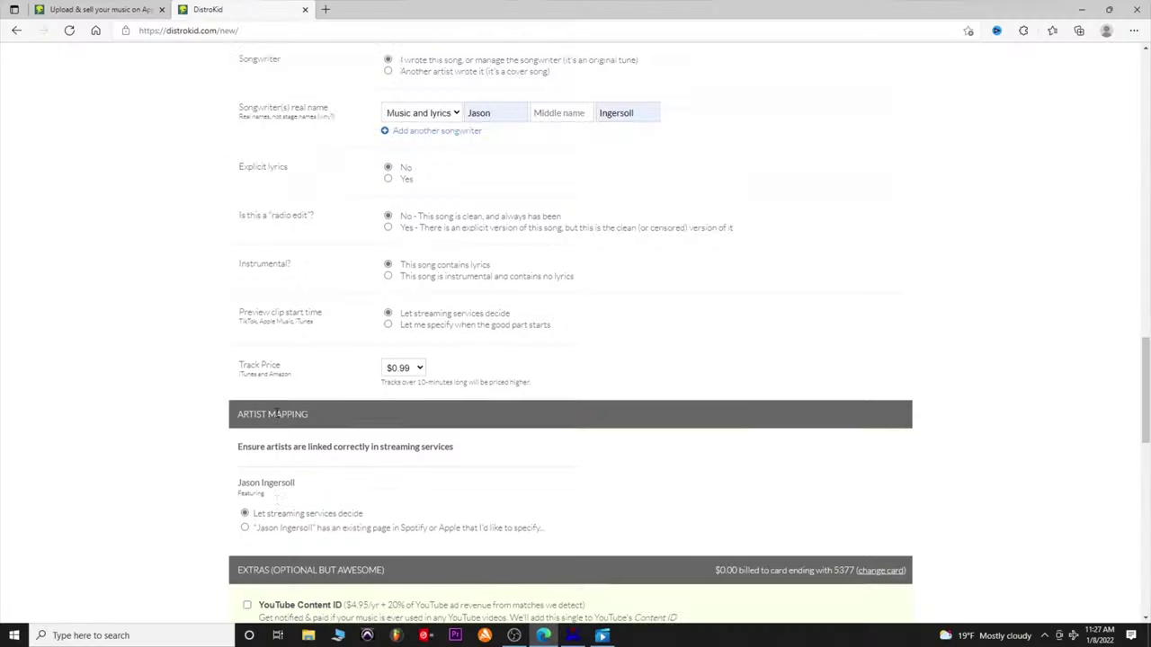
scroll(377, 390, down, 1)
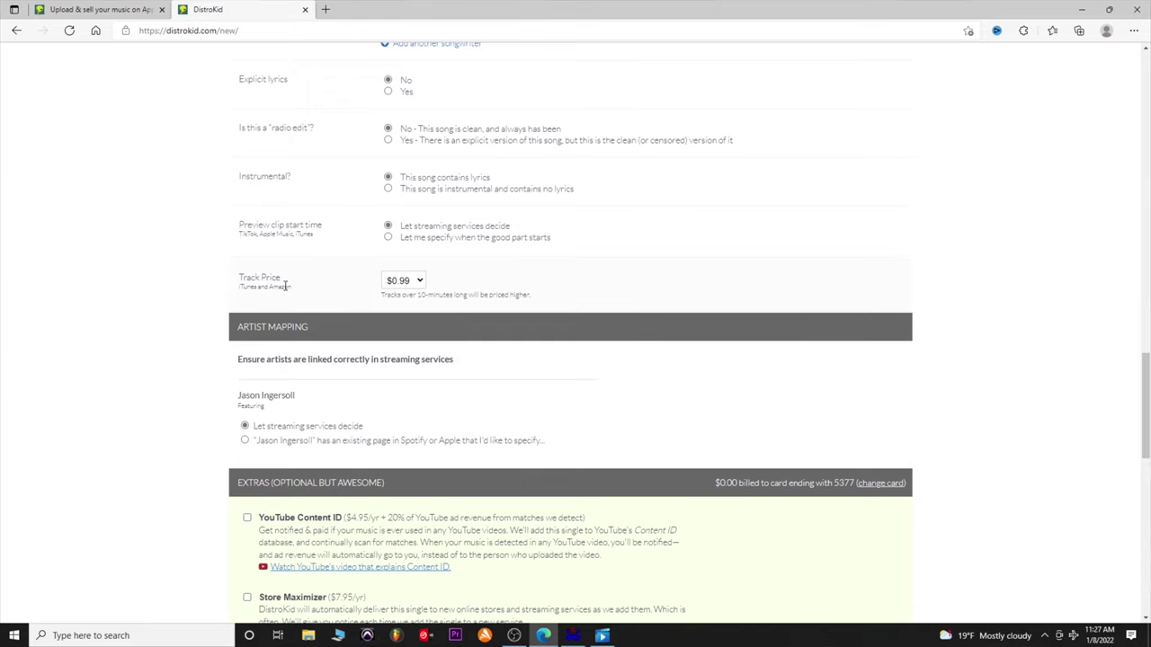
click(415, 283)
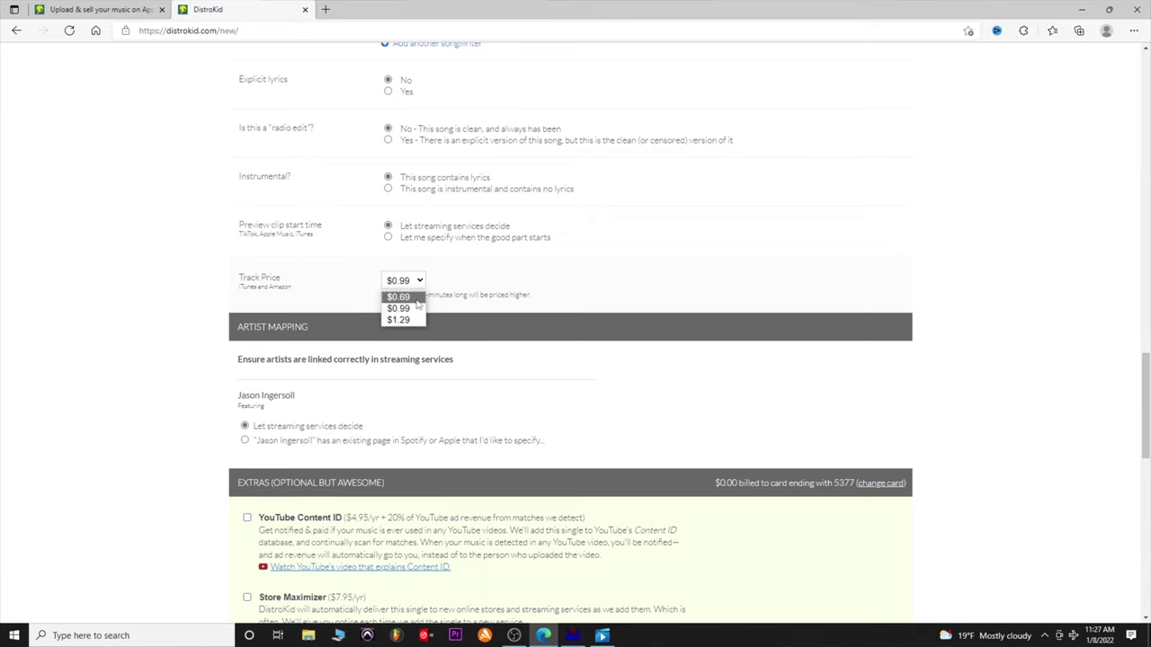
key(Down)
key(Down)
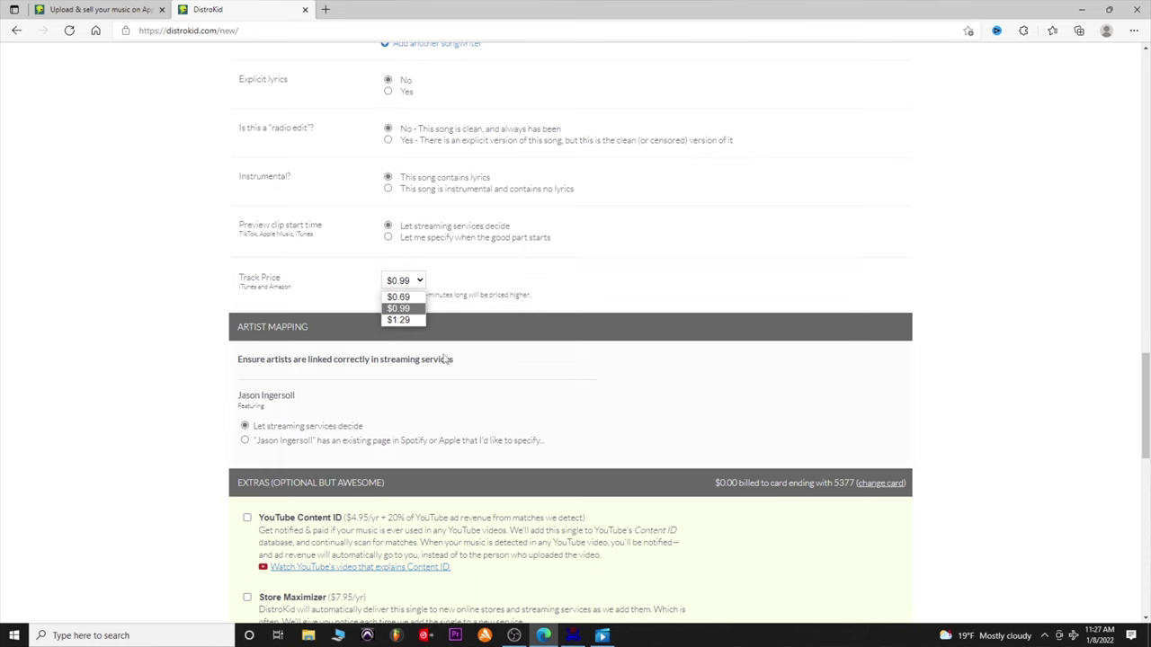
scroll(985, 340, down, 1)
scroll(986, 339, down, 1)
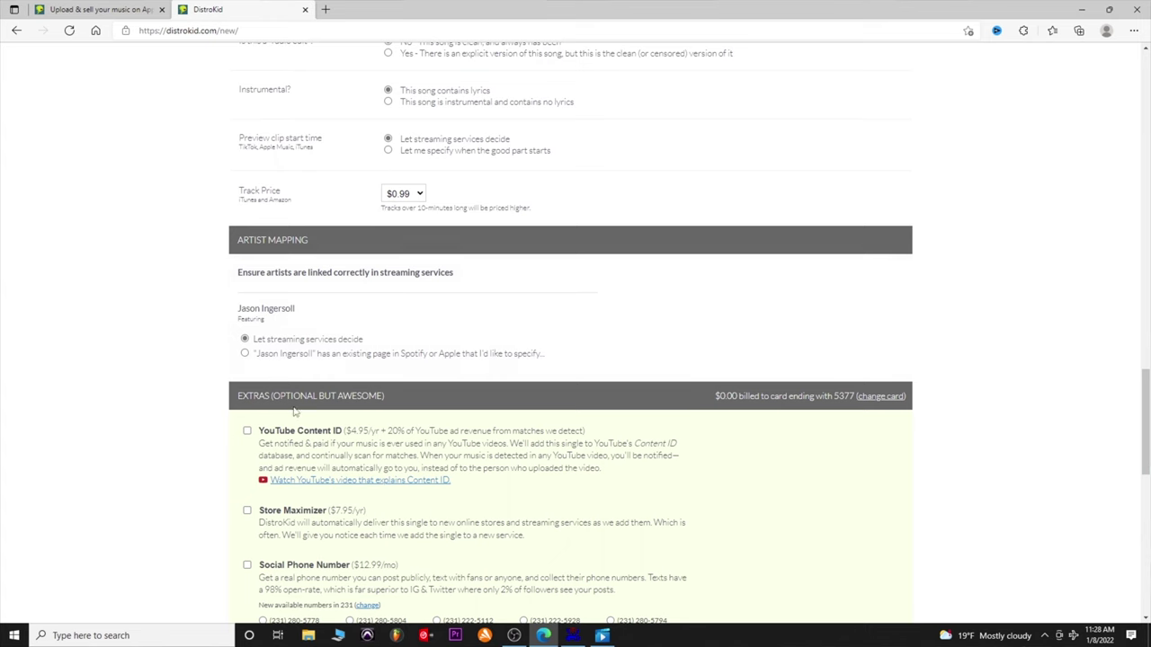
scroll(712, 325, down, 2)
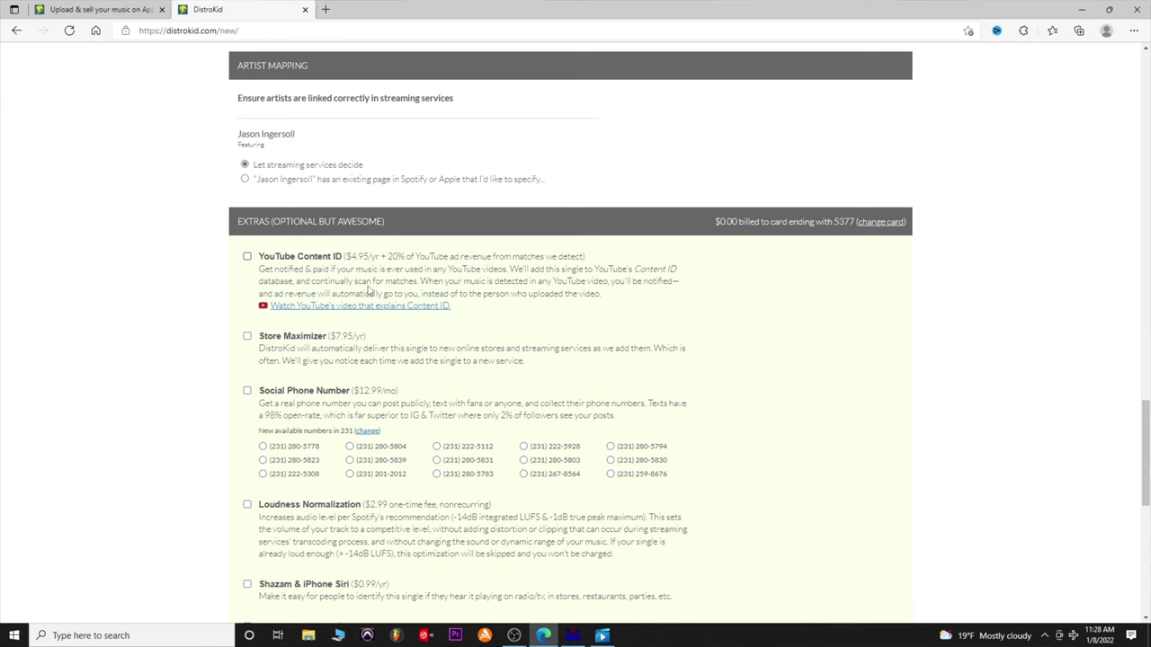
scroll(413, 283, down, 1)
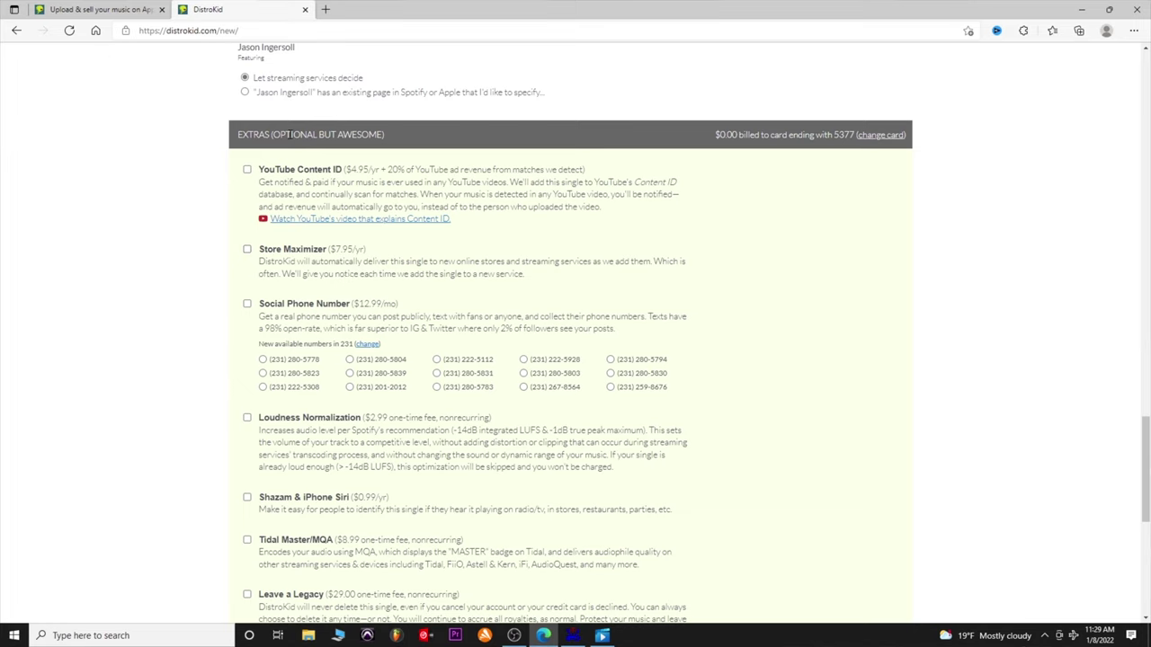
scroll(423, 310, down, 1)
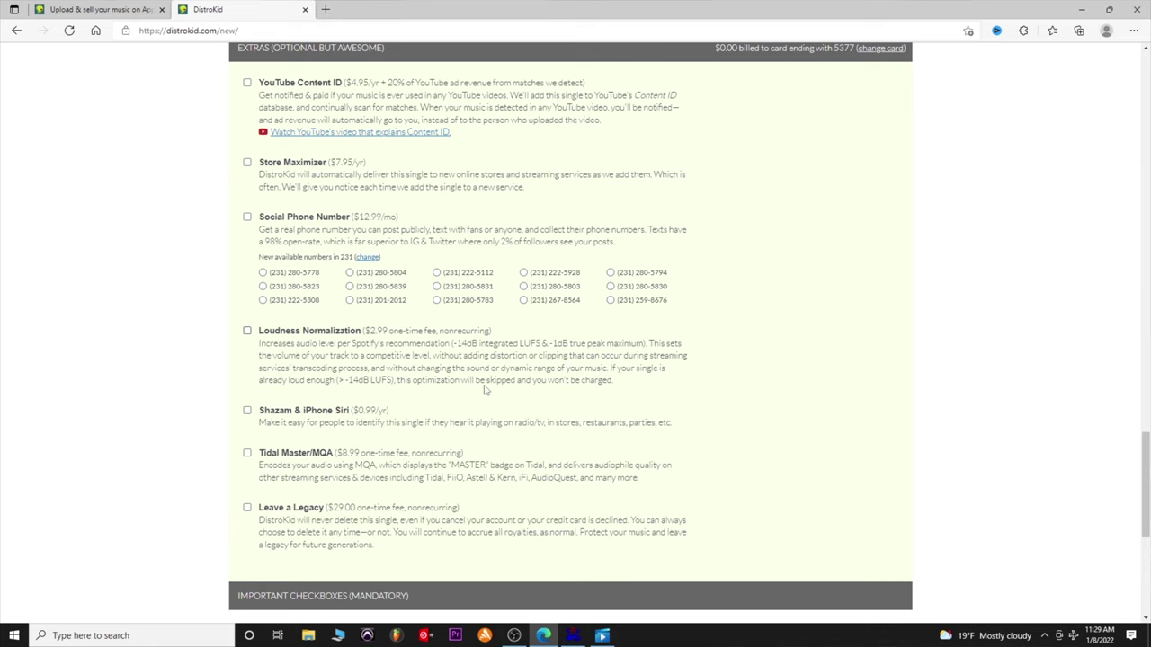
scroll(509, 362, down, 1)
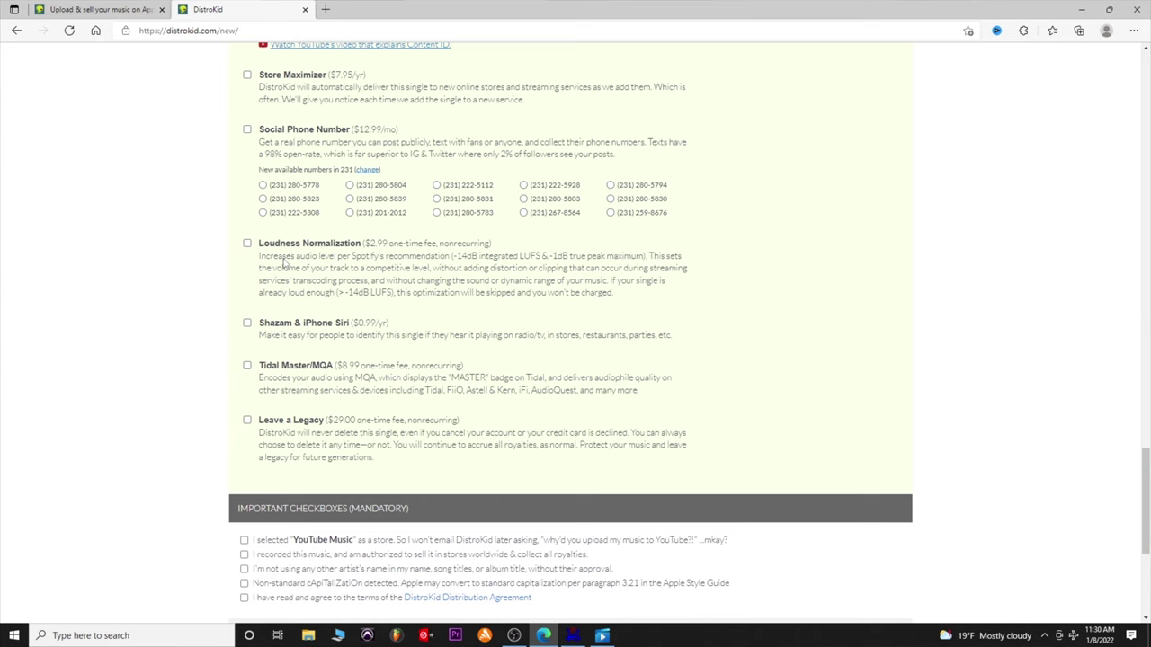
scroll(286, 261, down, 1)
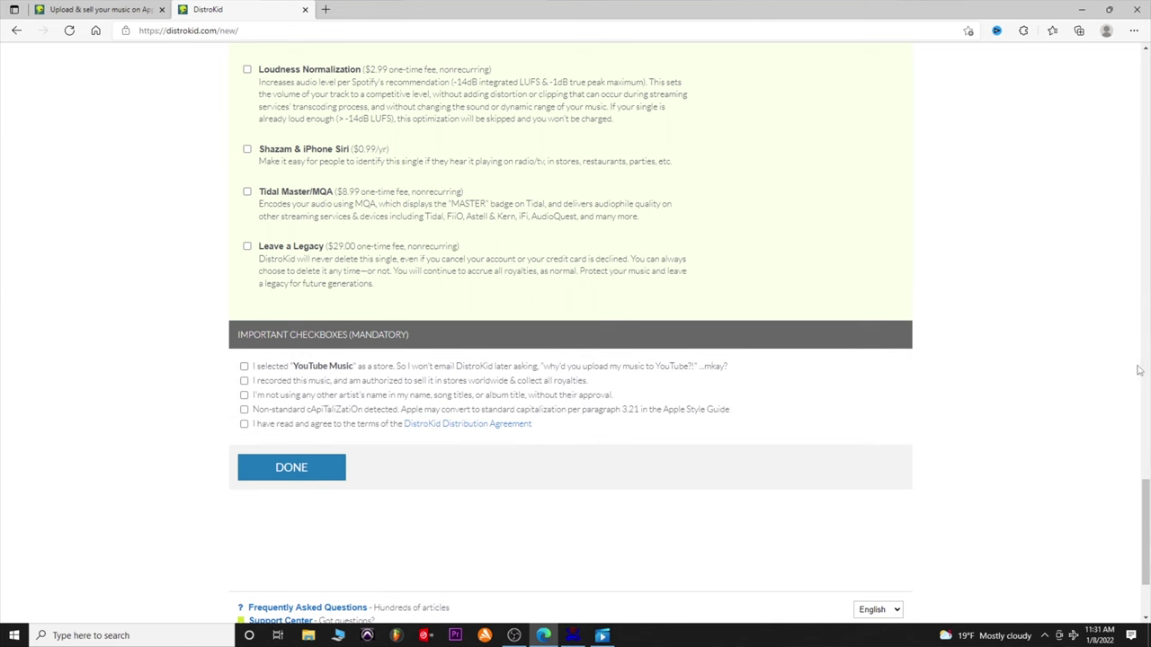
scroll(1146, 497, up, 1)
drag(1146, 497, 1146, 81)
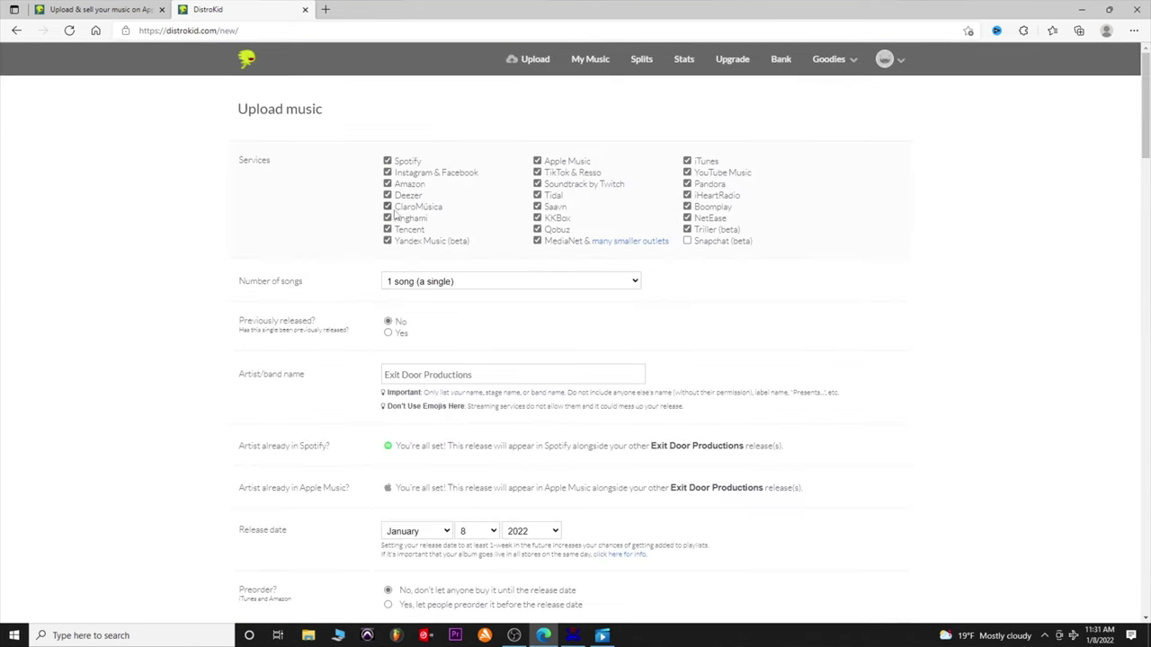
drag(1146, 90, 1099, 545)
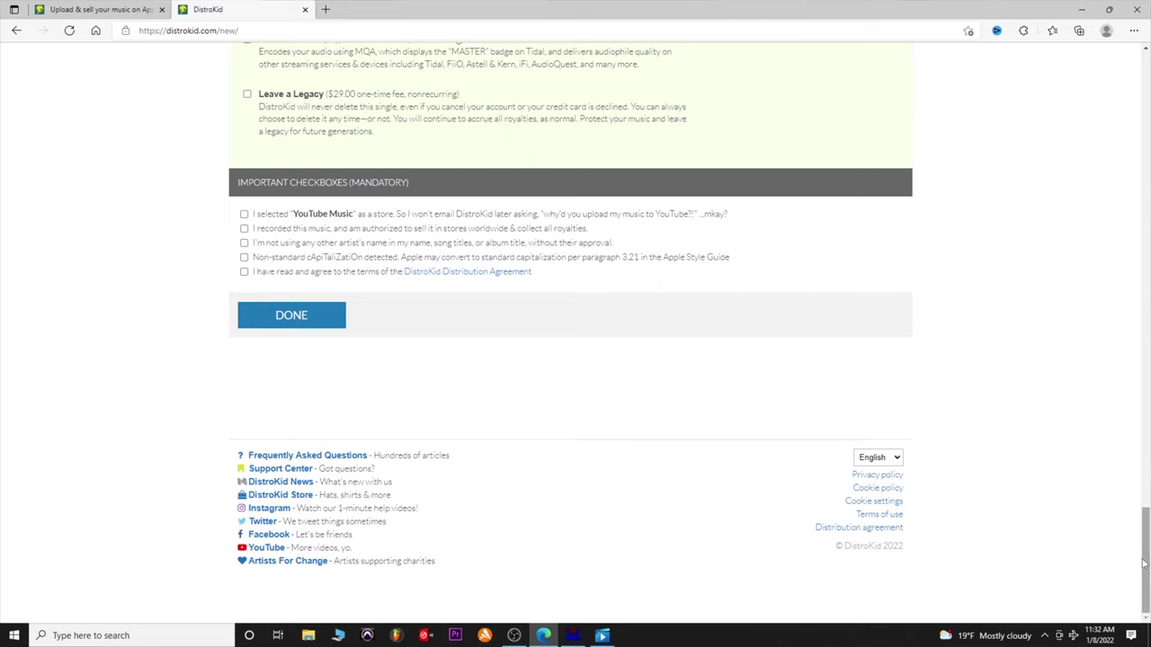
mouse_move(1147, 562)
mouse_down()
mouse_move(1147, 180)
mouse_move(1146, 539)
mouse_up()
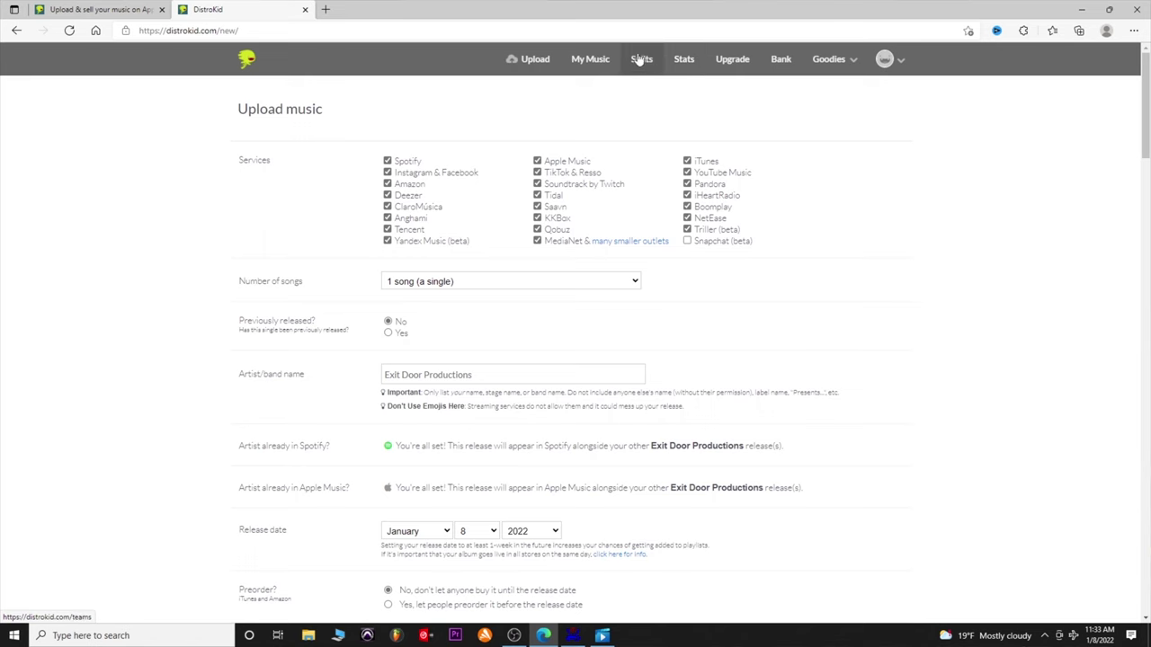
- Leave the unsaved upload form via My Music, then go to the Splits page
click(590, 61)
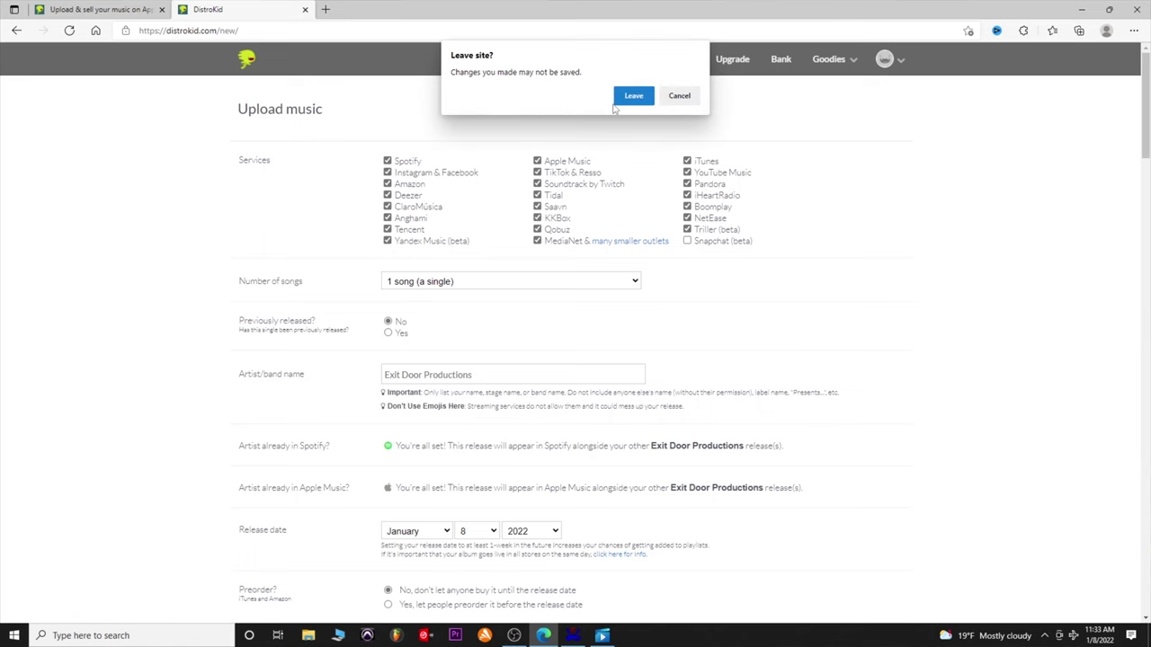
click(627, 97)
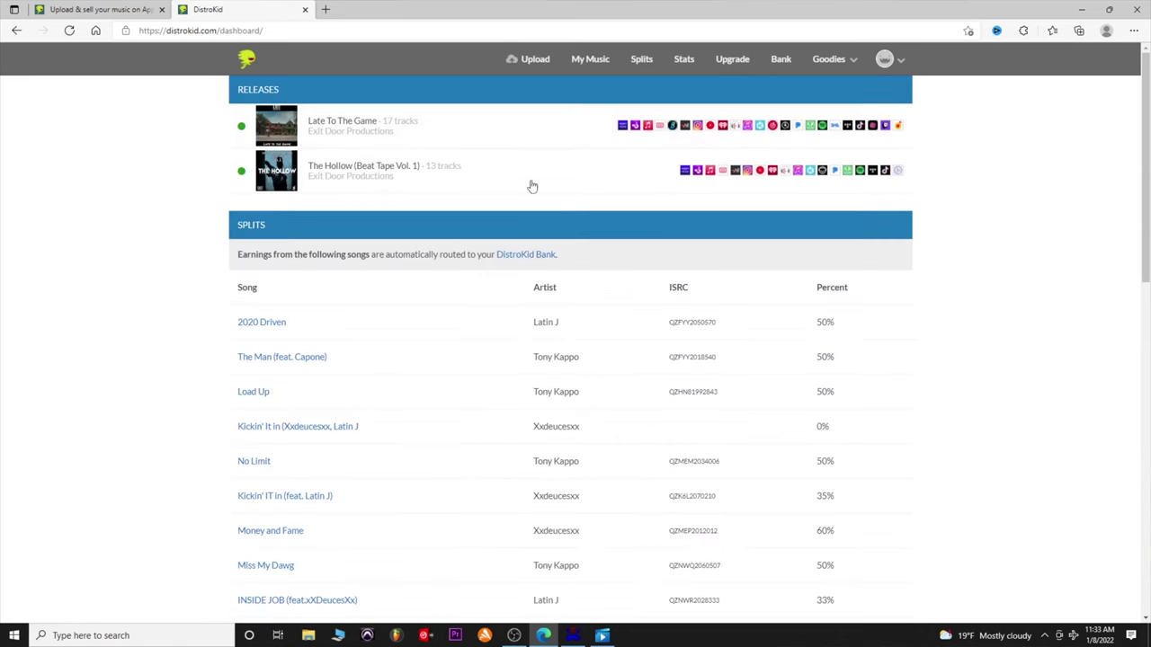
scroll(609, 367, down, 2)
scroll(607, 370, up, 2)
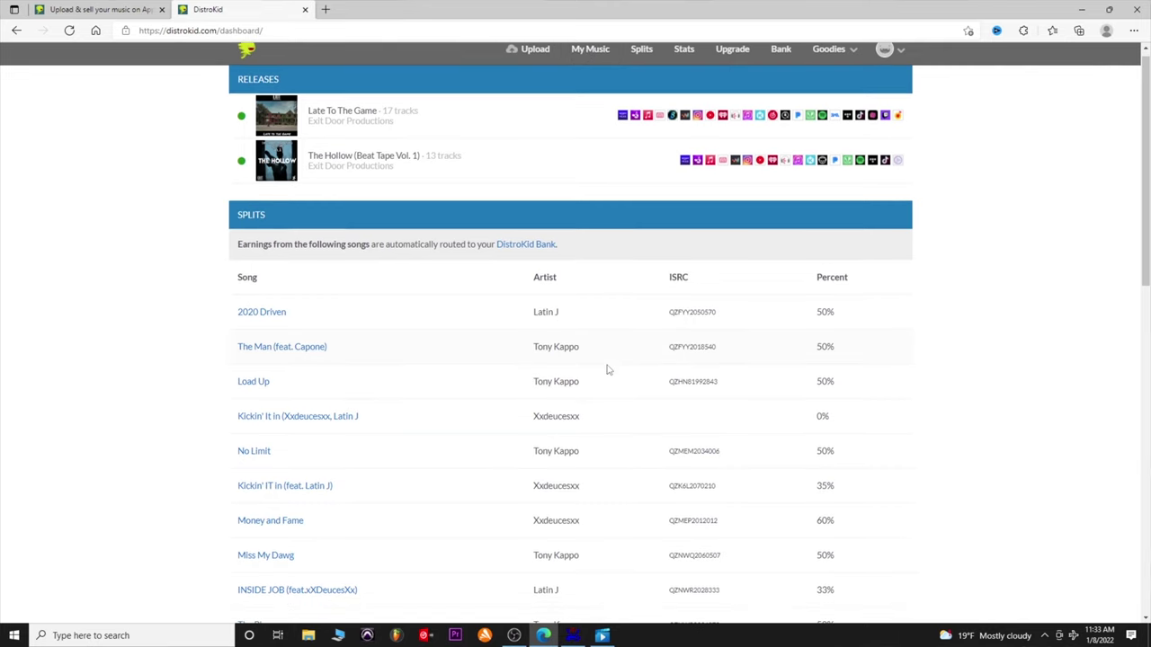
click(644, 61)
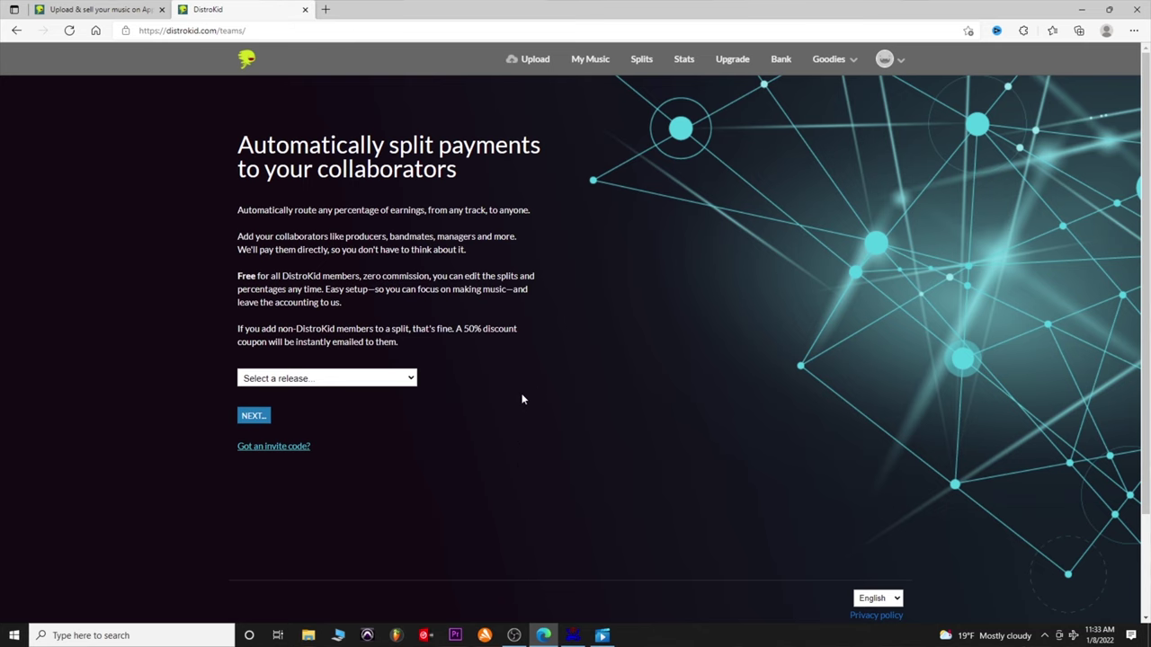
- Check the Splits release list and invite code field, then open Stats (278 streams/365 days)
click(404, 378)
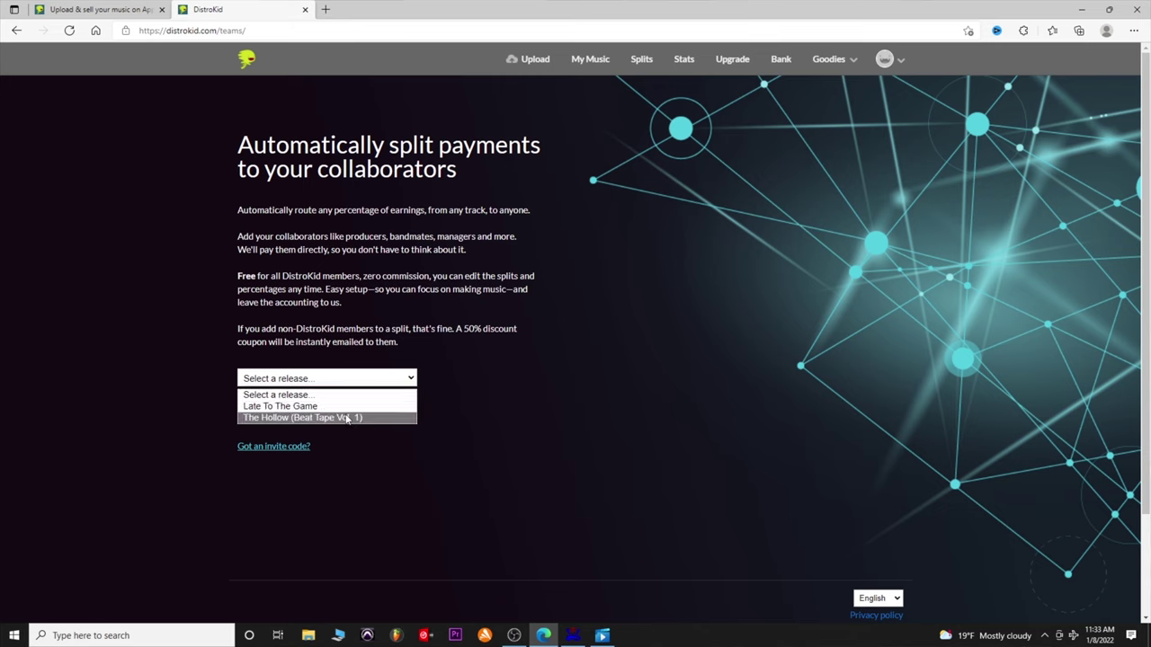
click(665, 414)
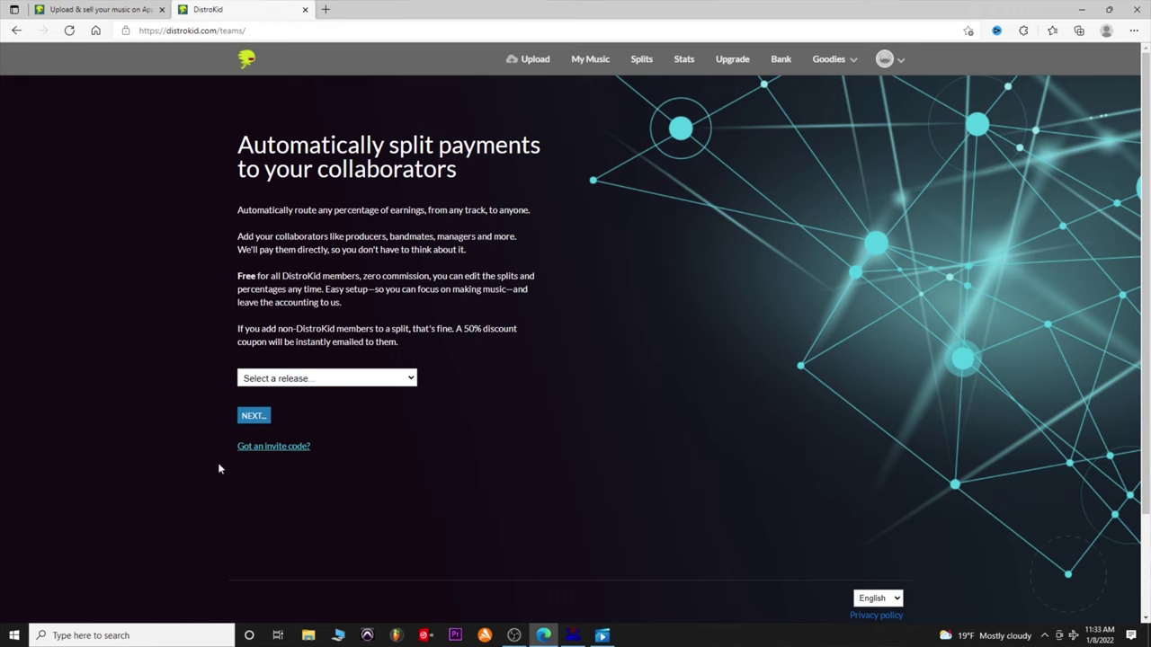
click(274, 446)
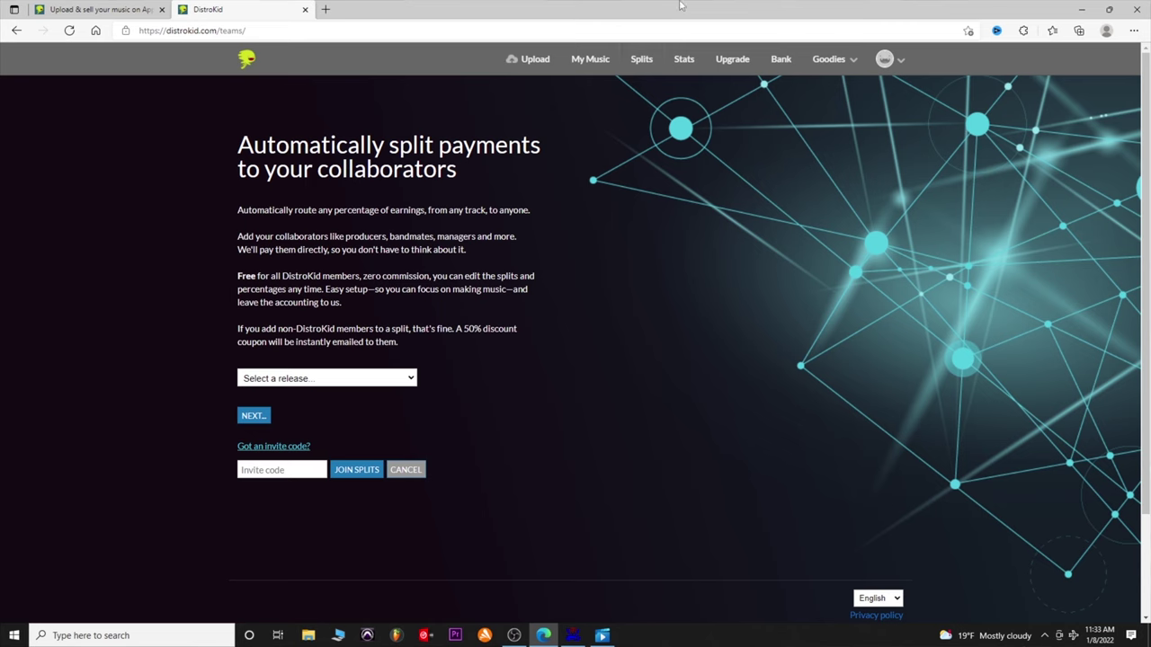
click(688, 62)
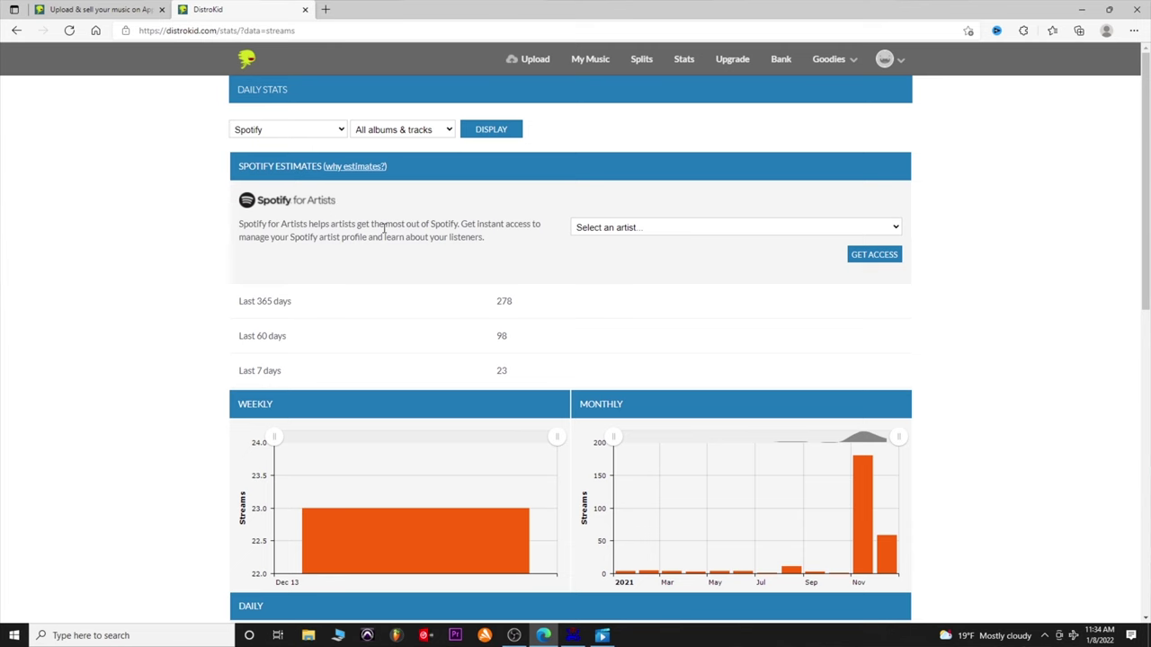
scroll(384, 229, down, 5)
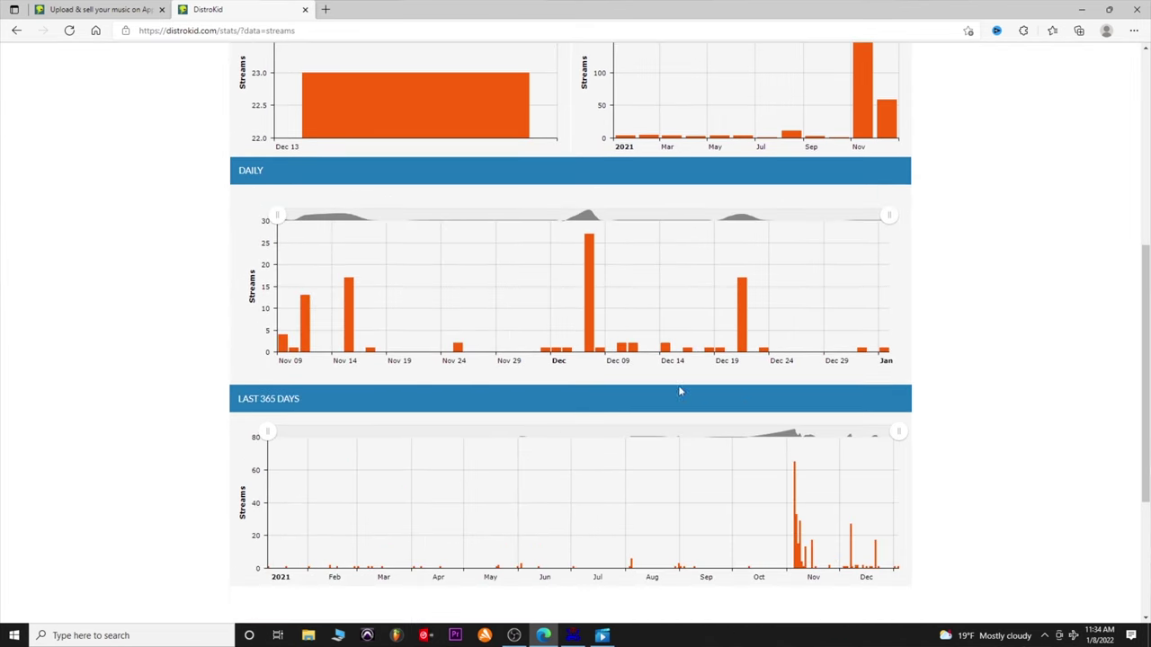
scroll(680, 391, up, 2)
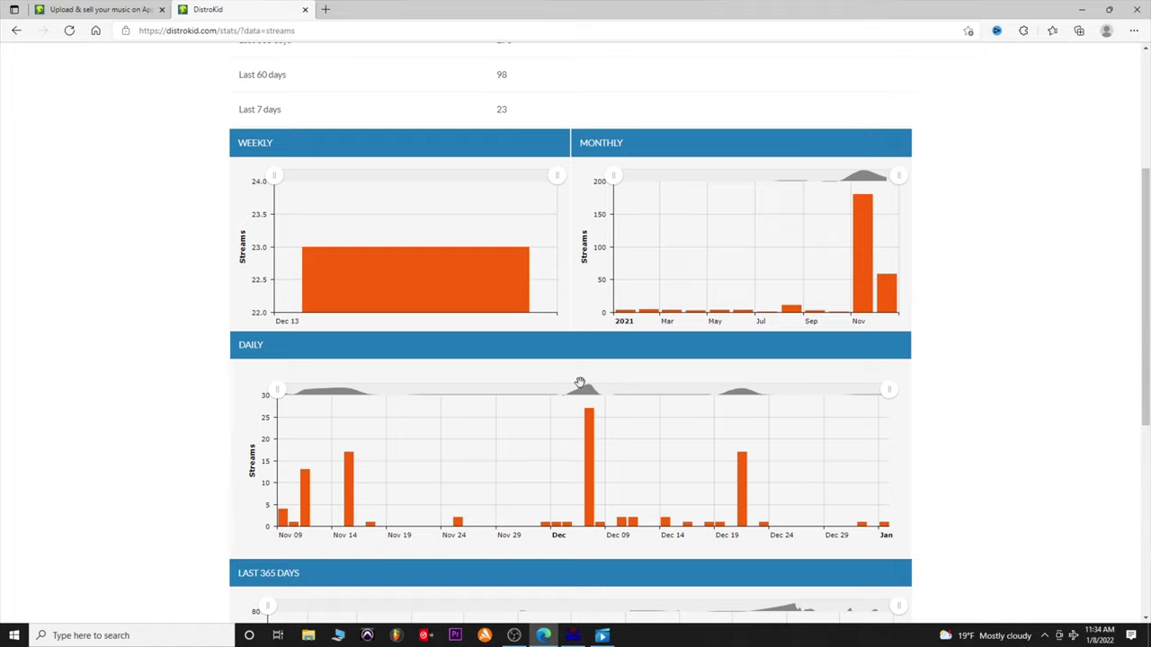
scroll(580, 385, down, 5)
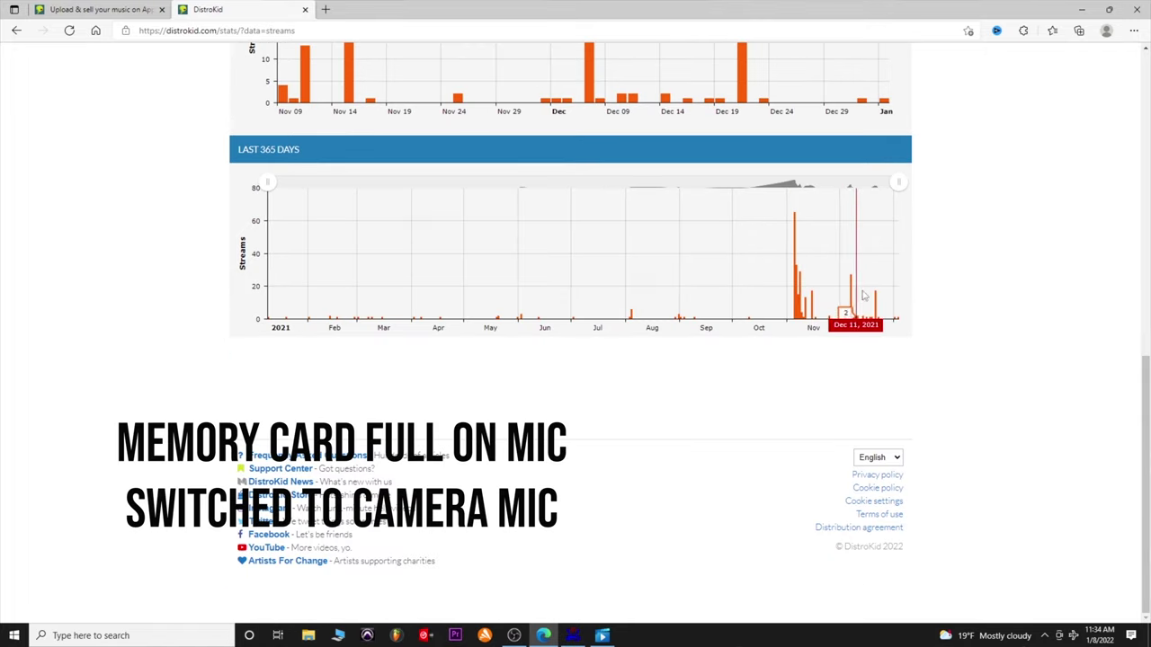
scroll(357, 418, up, 3)
scroll(357, 417, up, 4)
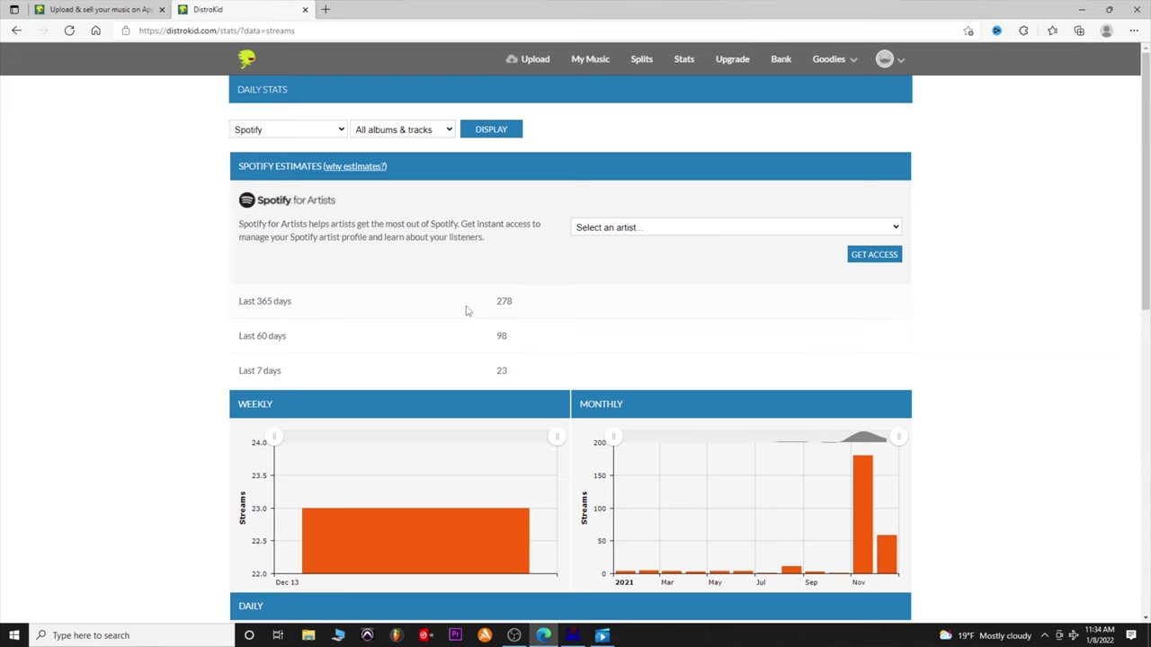
scroll(1054, 373, down, 1)
scroll(1054, 372, up, 1)
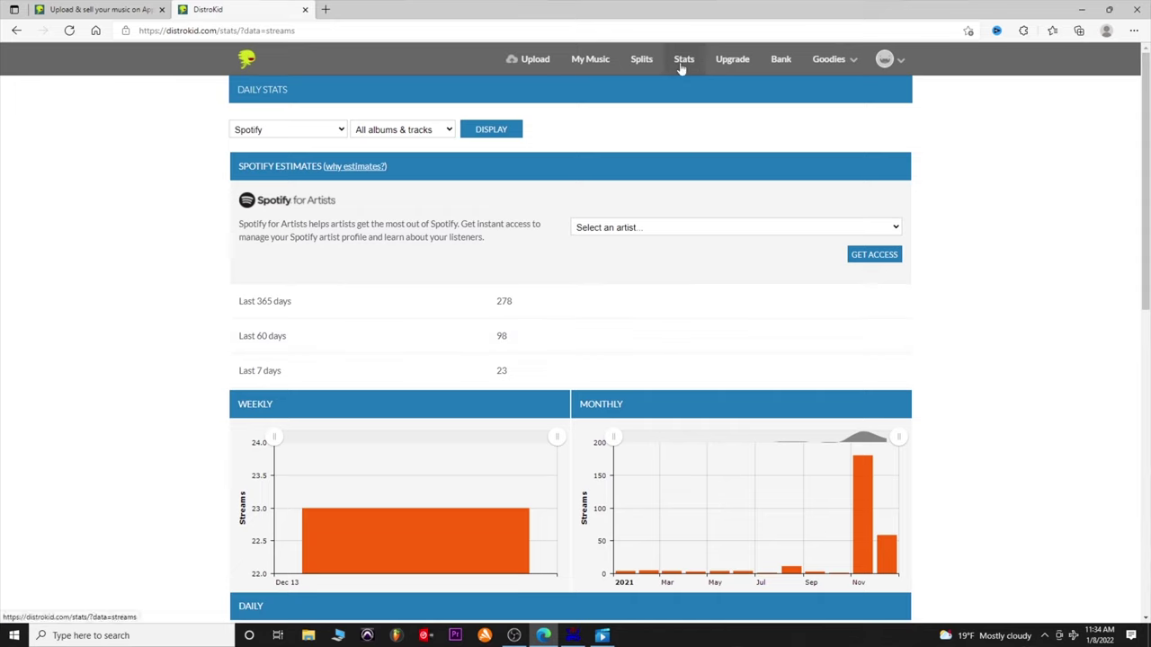
click(422, 133)
click(422, 132)
click(303, 128)
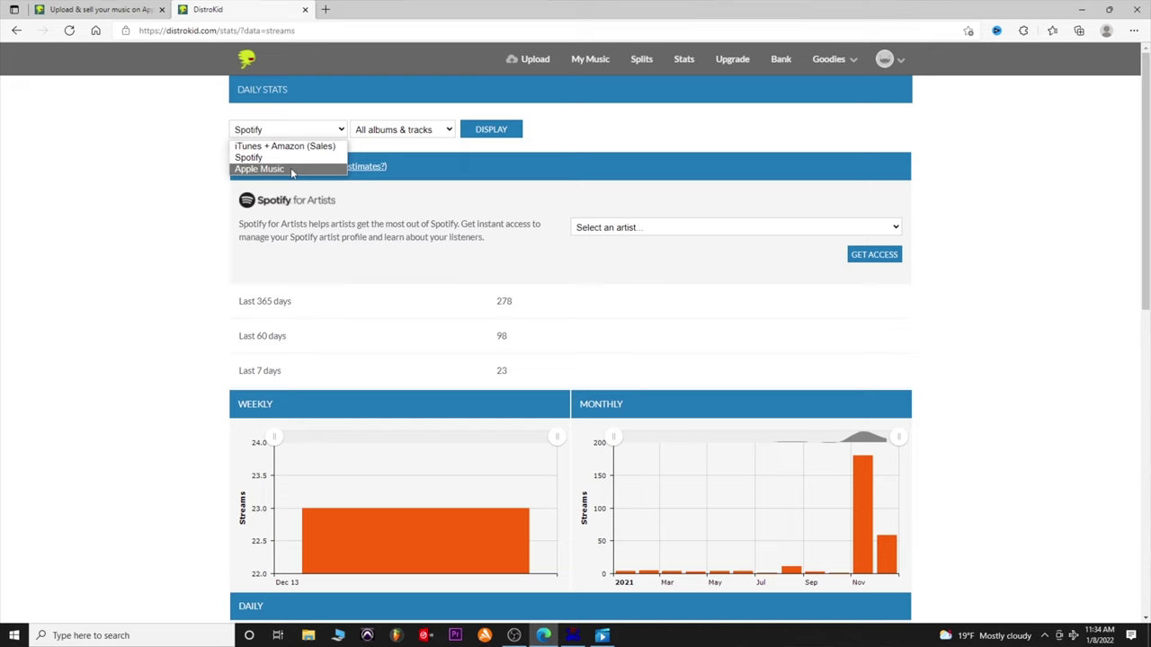
click(1011, 386)
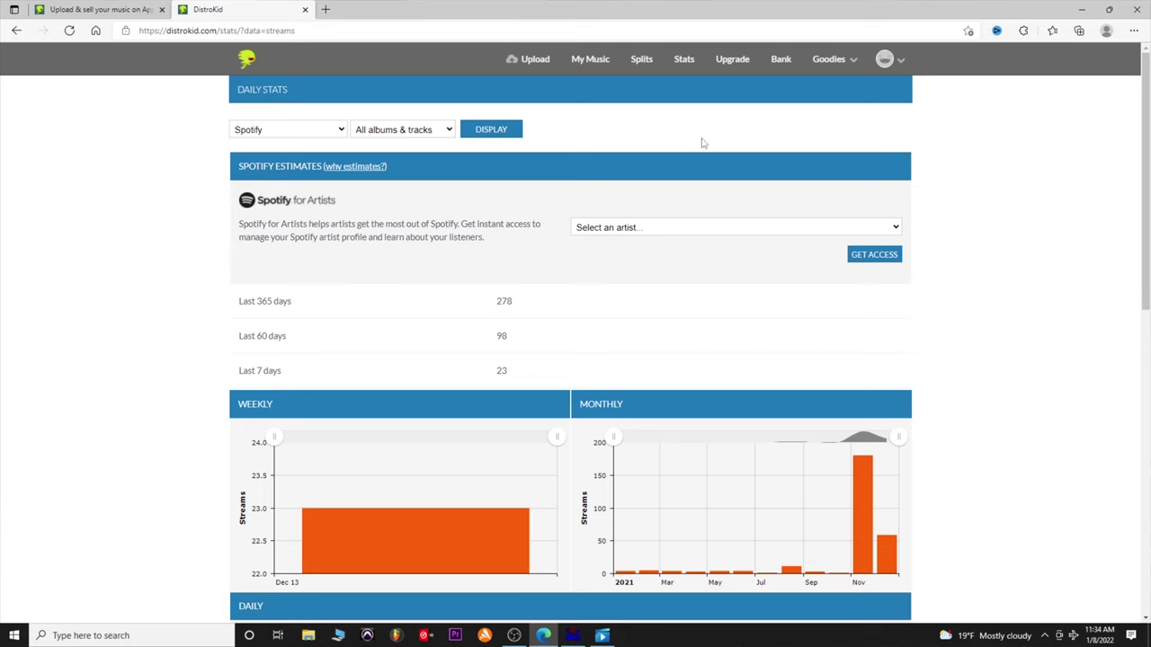
- View the Upgrade plans, then review the Bank page: $37.72 earned, $0.00 withdrawn
click(738, 66)
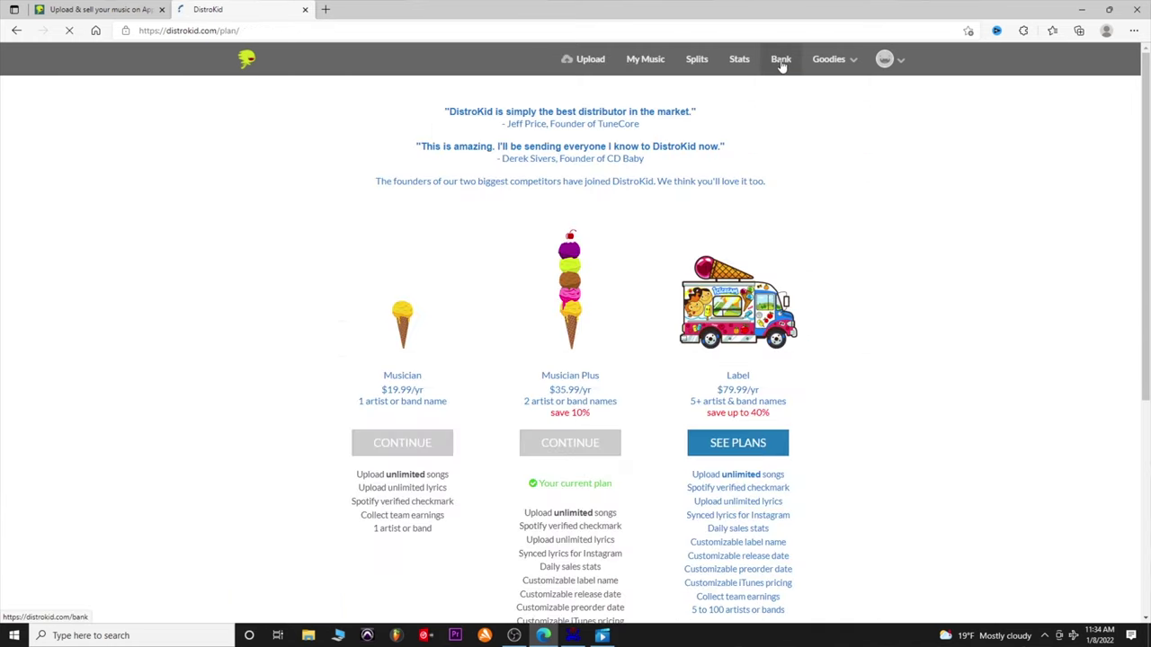
click(781, 65)
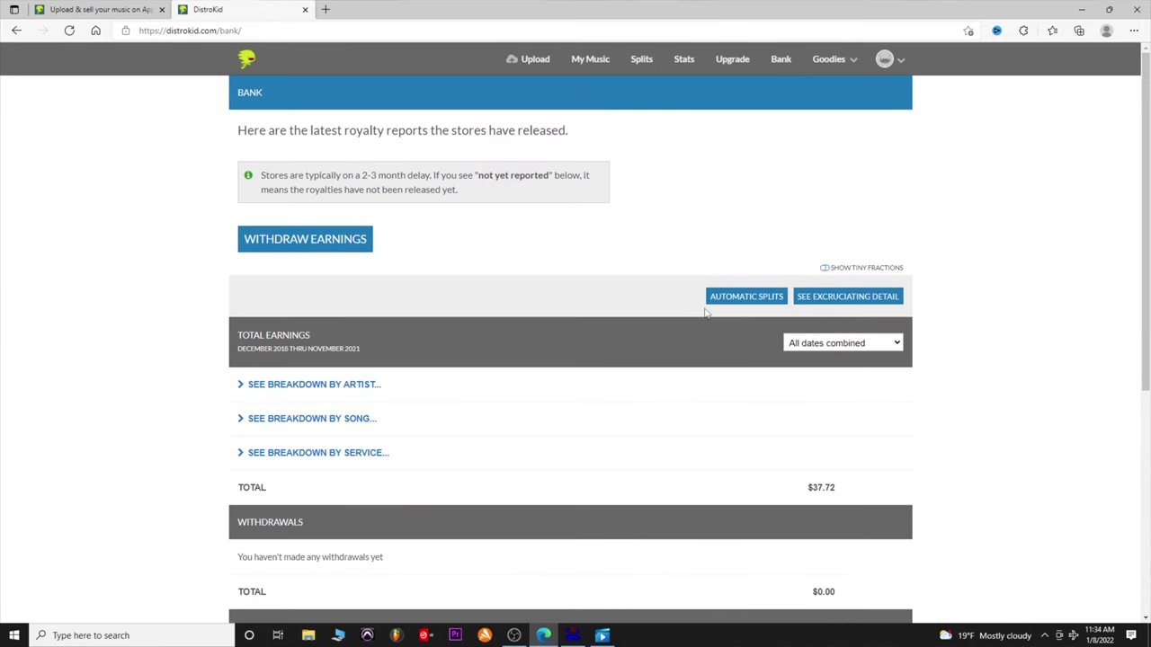
scroll(707, 314, down, 4)
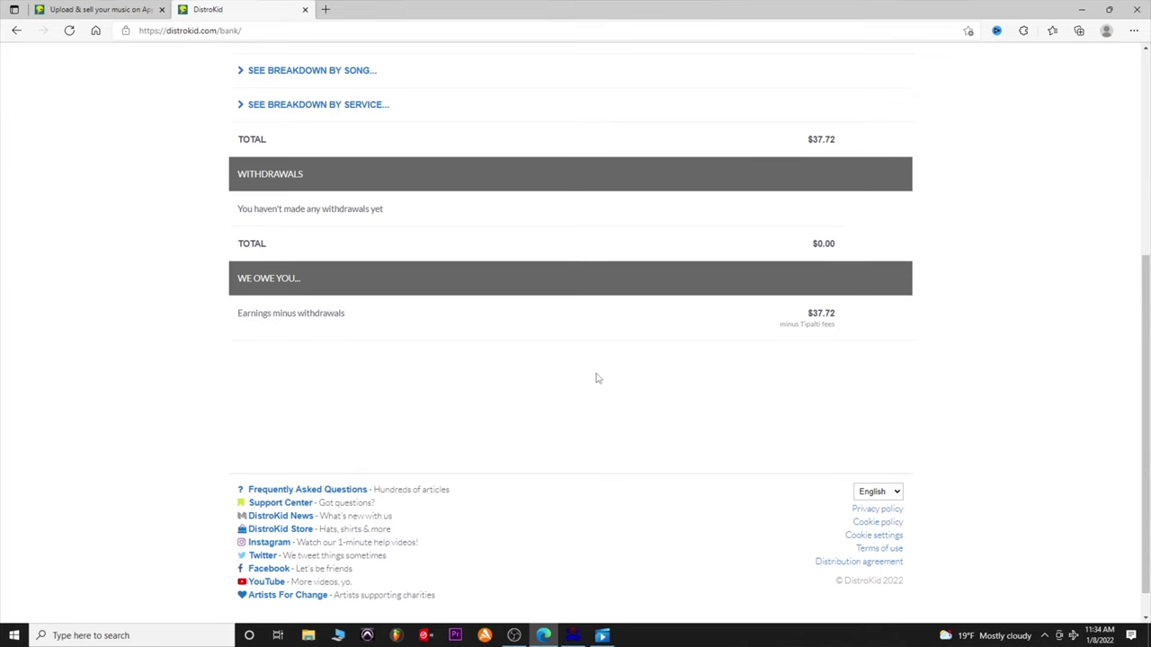
scroll(595, 379, up, 2)
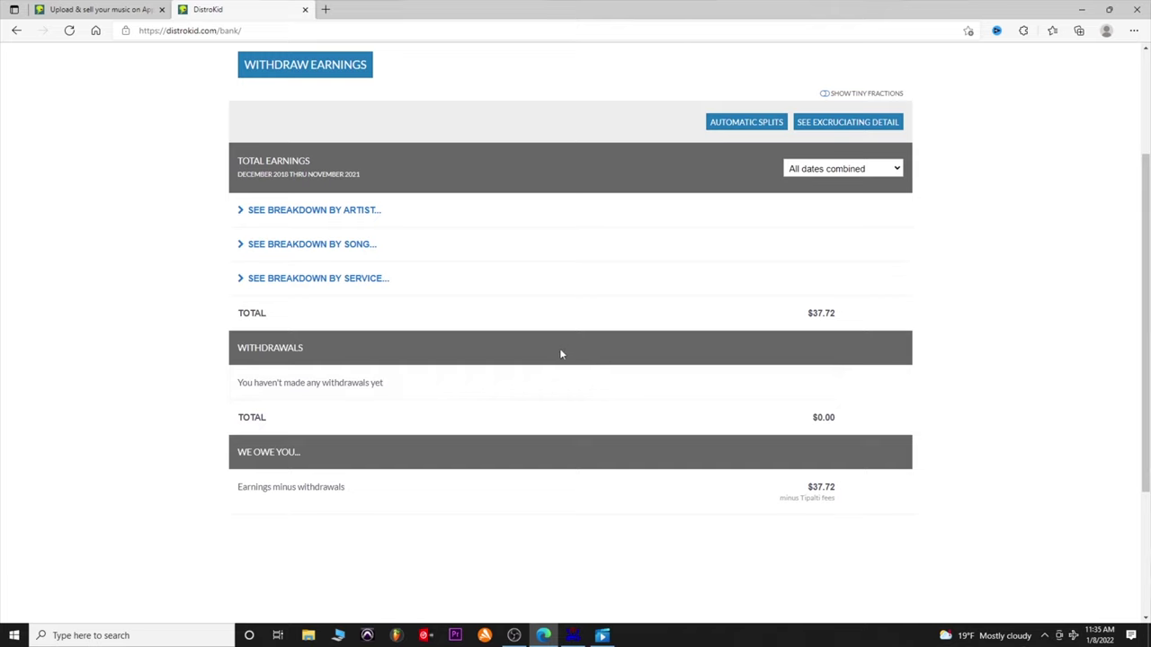
scroll(557, 351, up, 3)
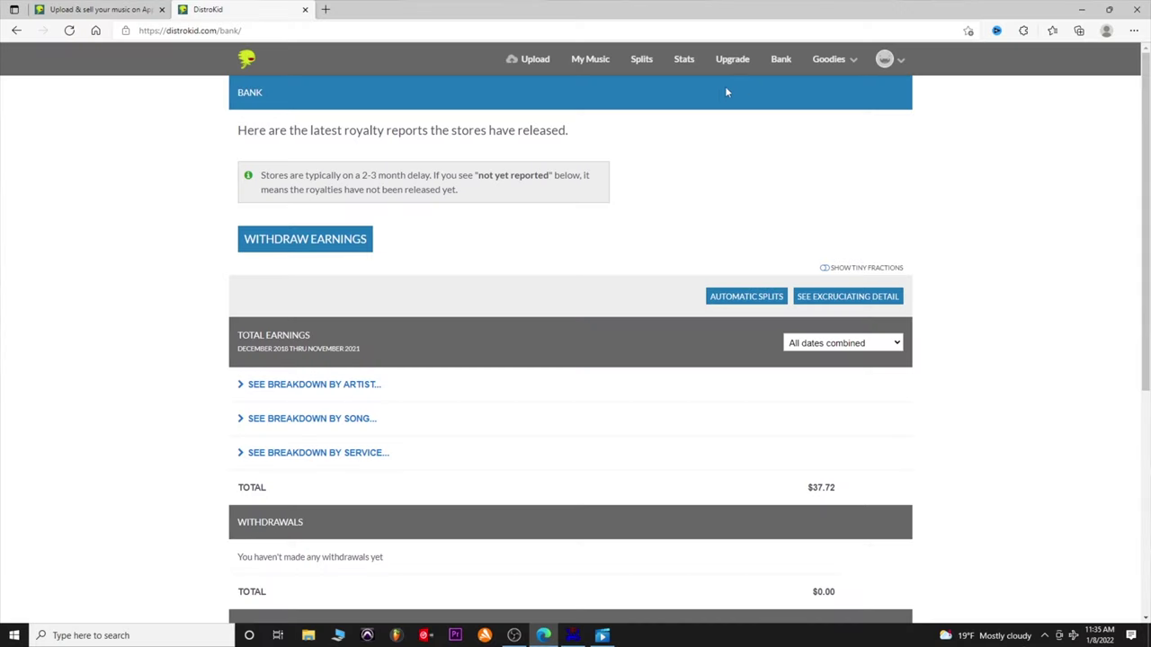
- Open HyperFollow from Goodies > Get heard now > Promote yourself
click(847, 63)
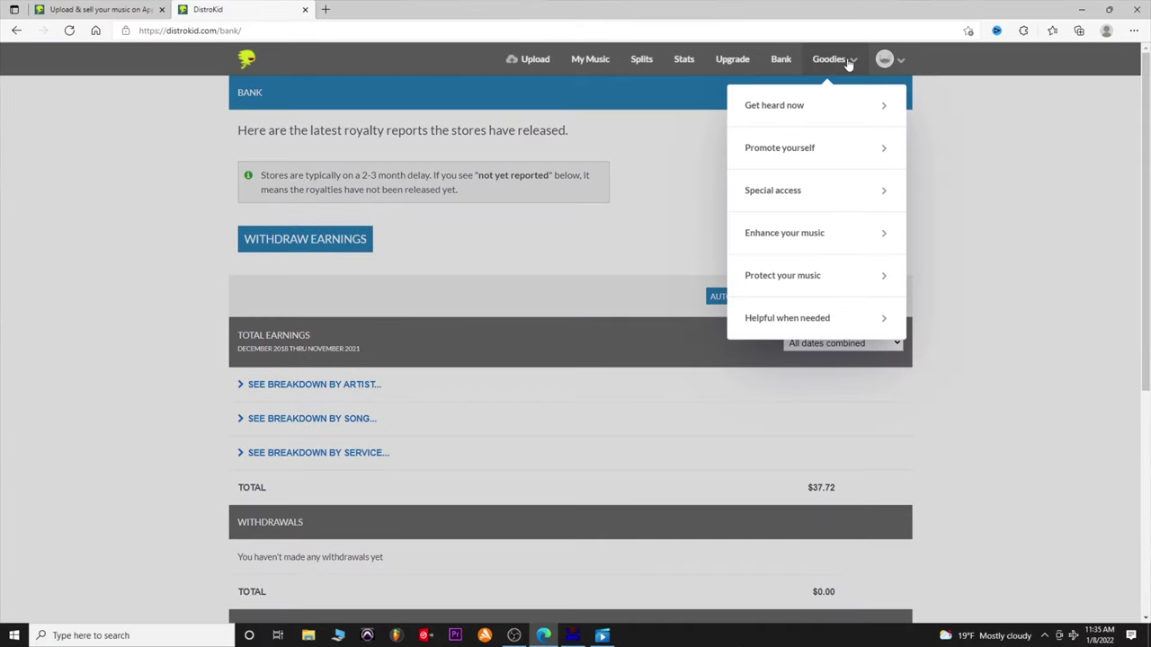
click(817, 111)
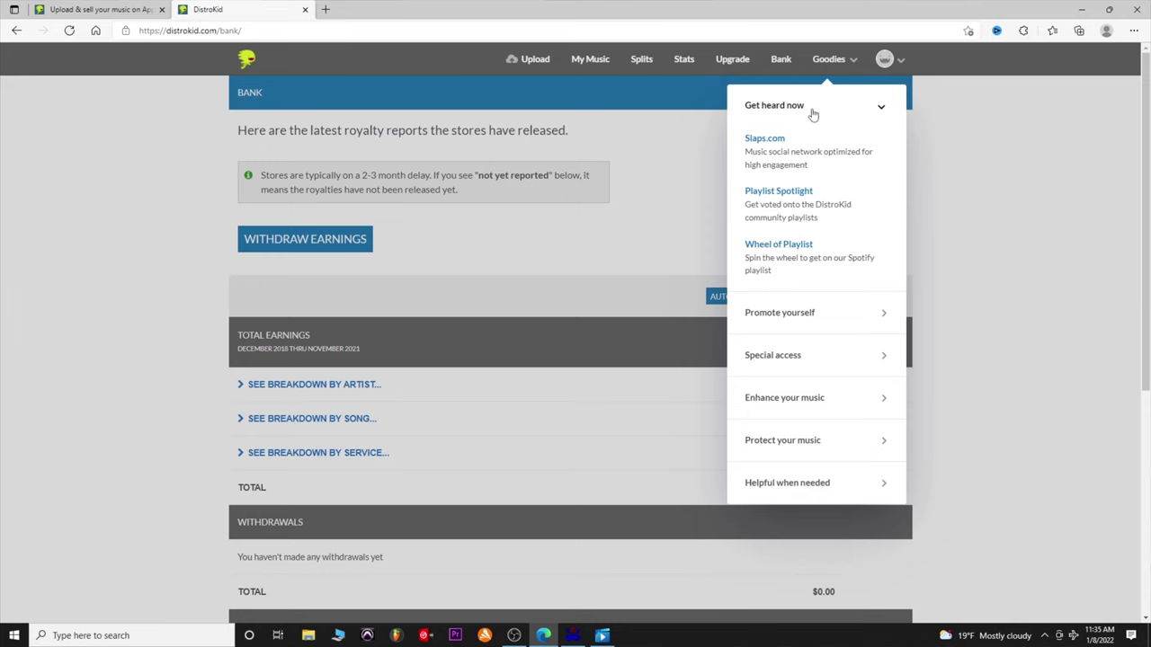
click(824, 318)
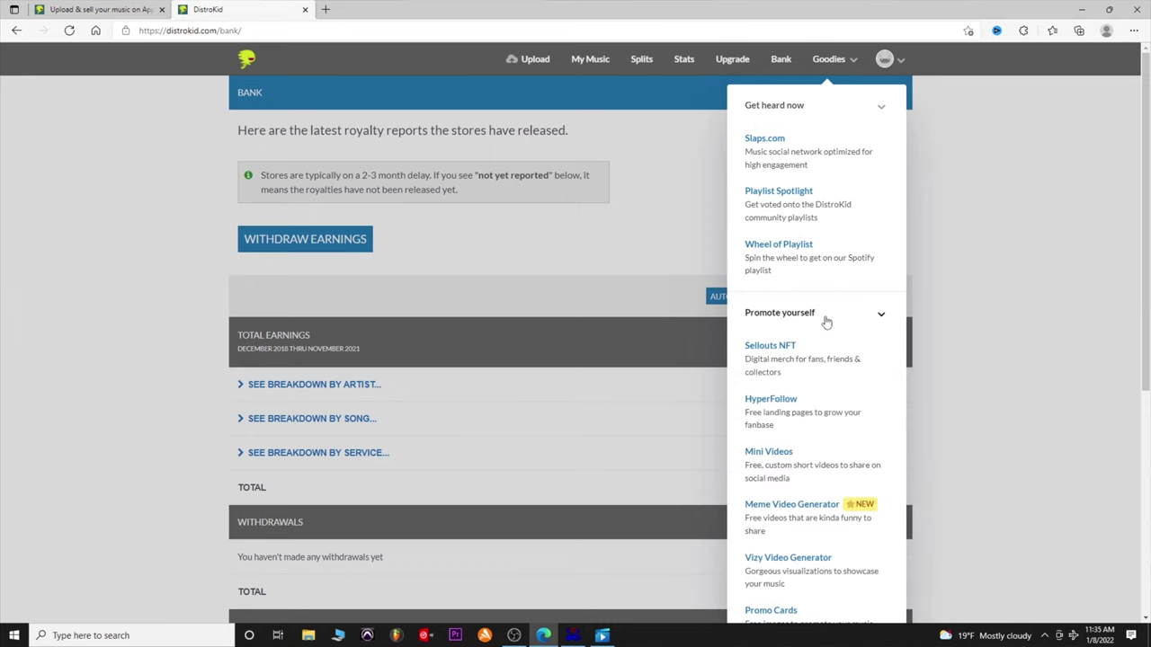
click(769, 407)
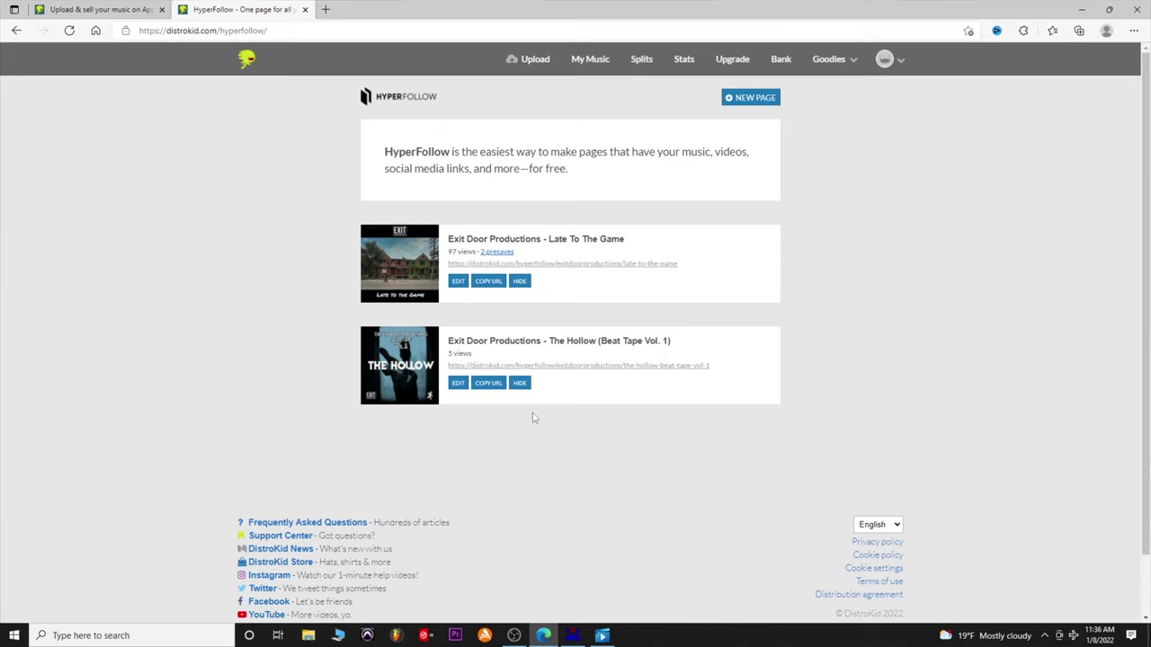
- Expand Enhance your music in the Goodies menu to list Lyrics, Credits and Dave
click(828, 59)
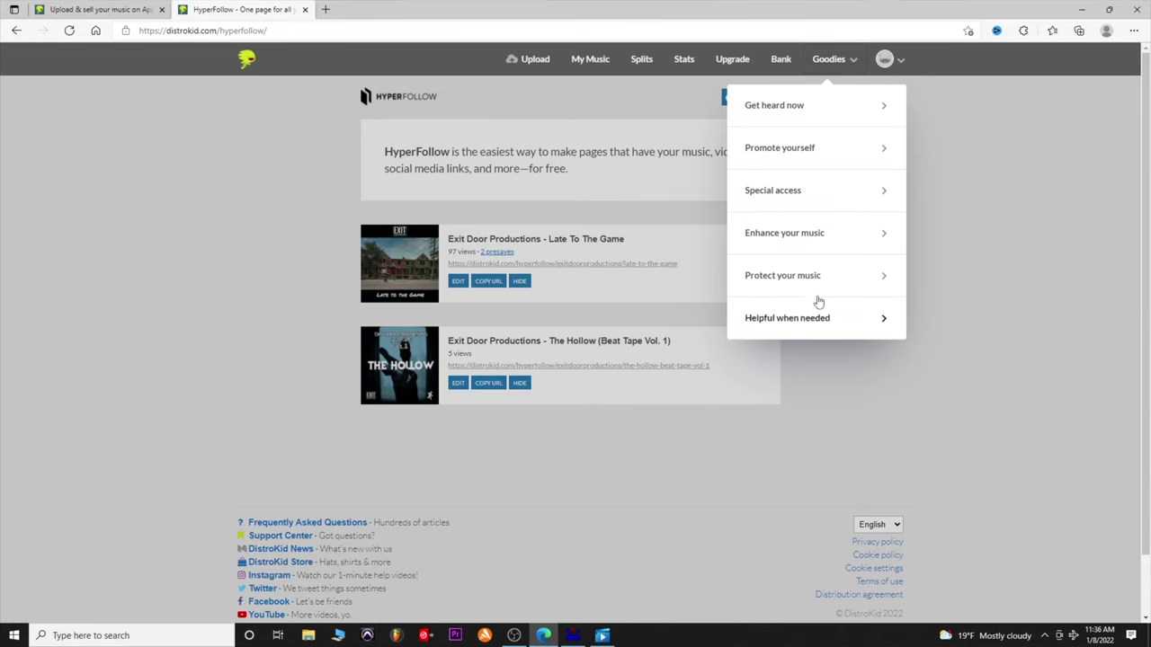
click(804, 233)
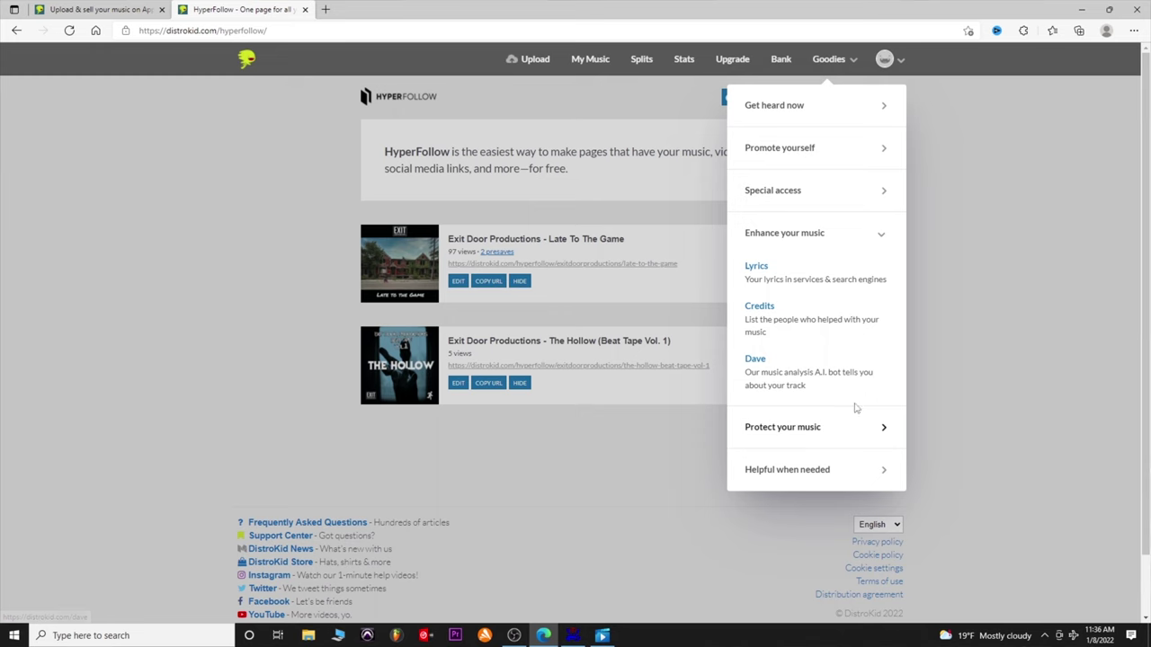
- Run Dave's analysis on Jet Pack (feat. Latin J), switching away from Firefly (Instrumental)
click(766, 372)
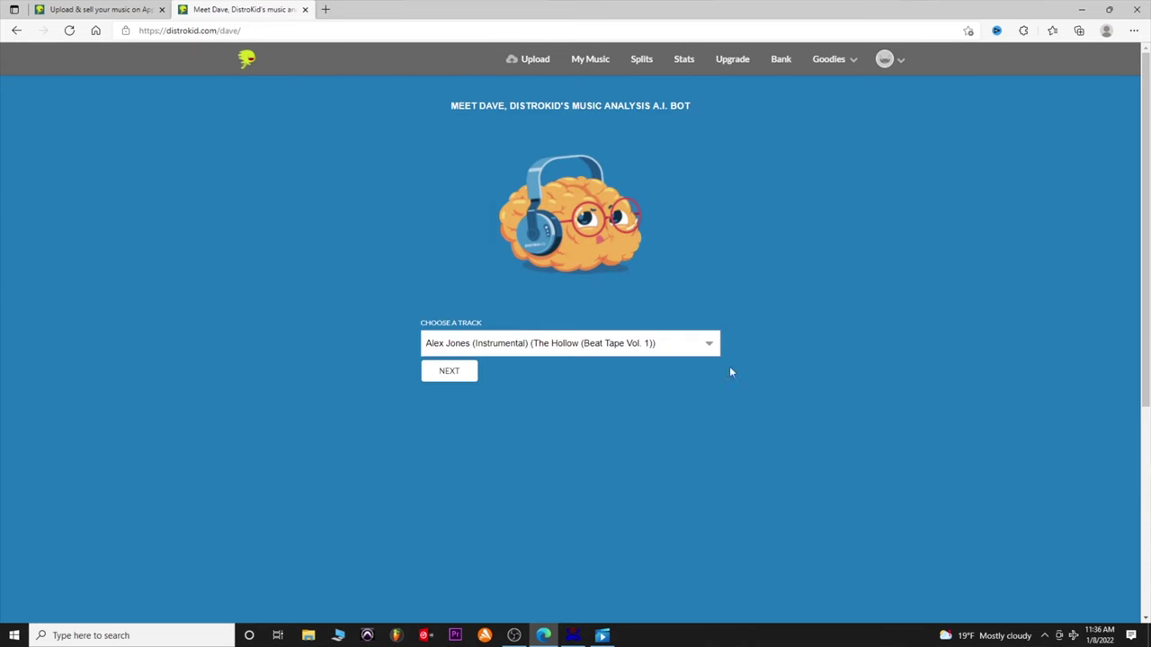
click(708, 345)
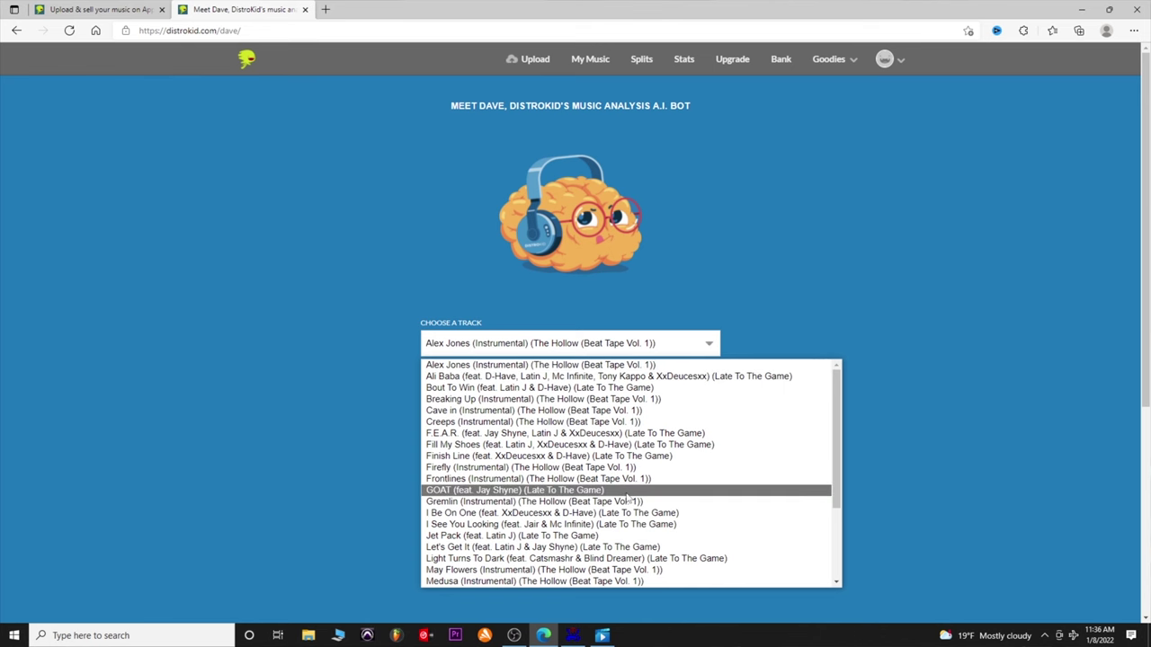
click(633, 468)
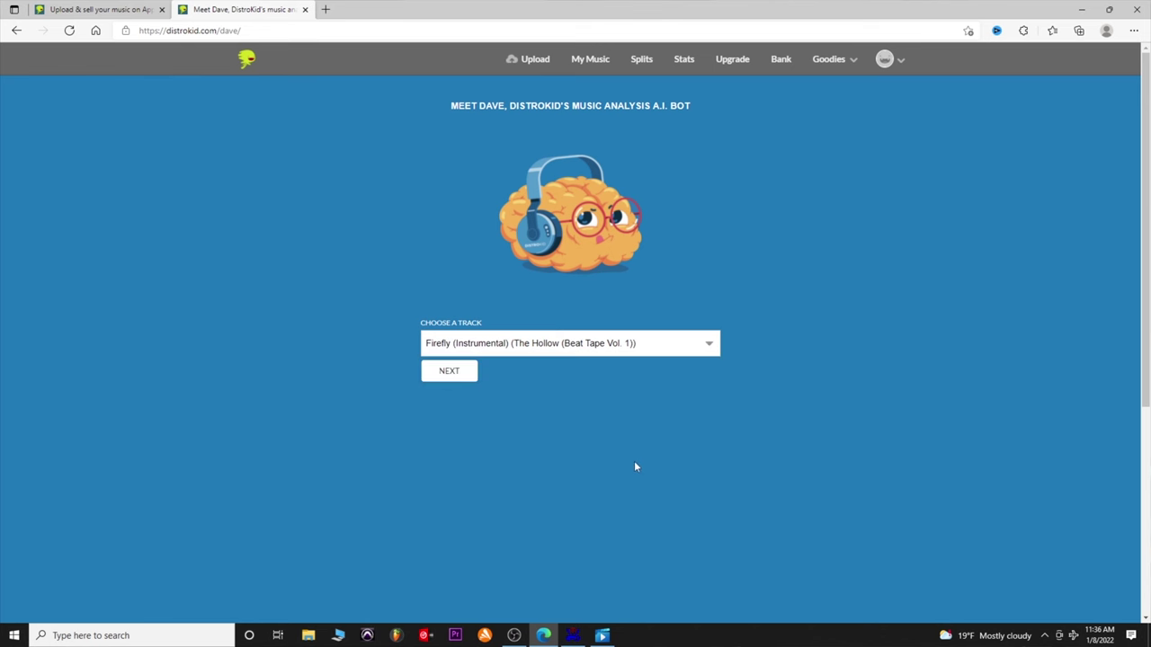
click(709, 350)
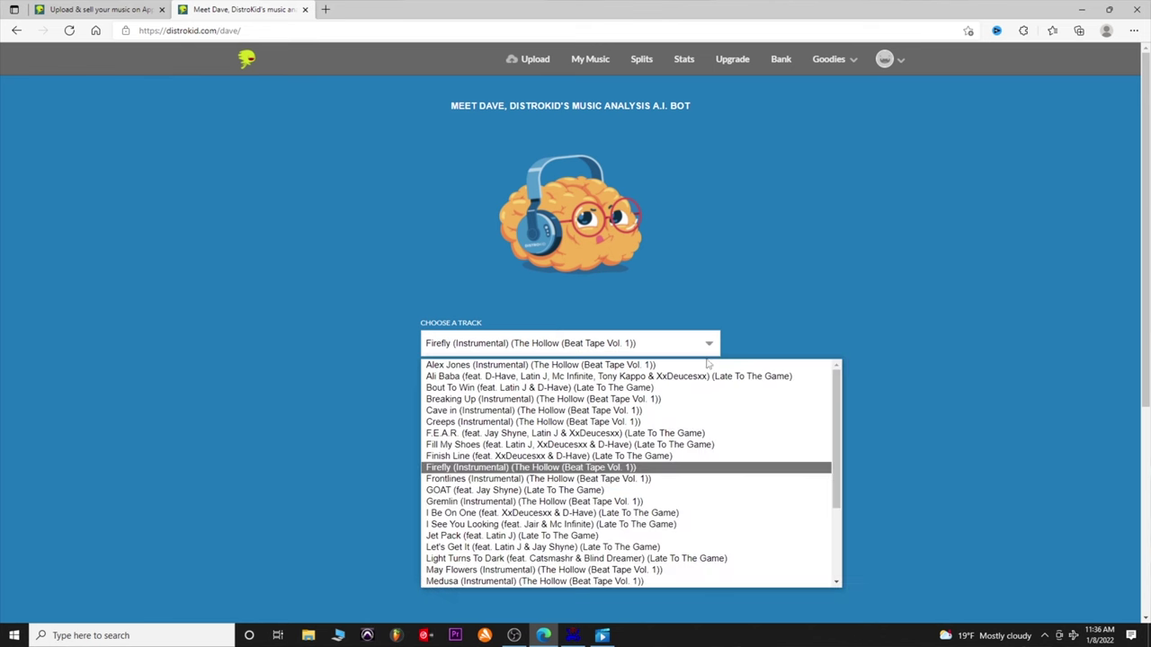
click(644, 537)
click(436, 373)
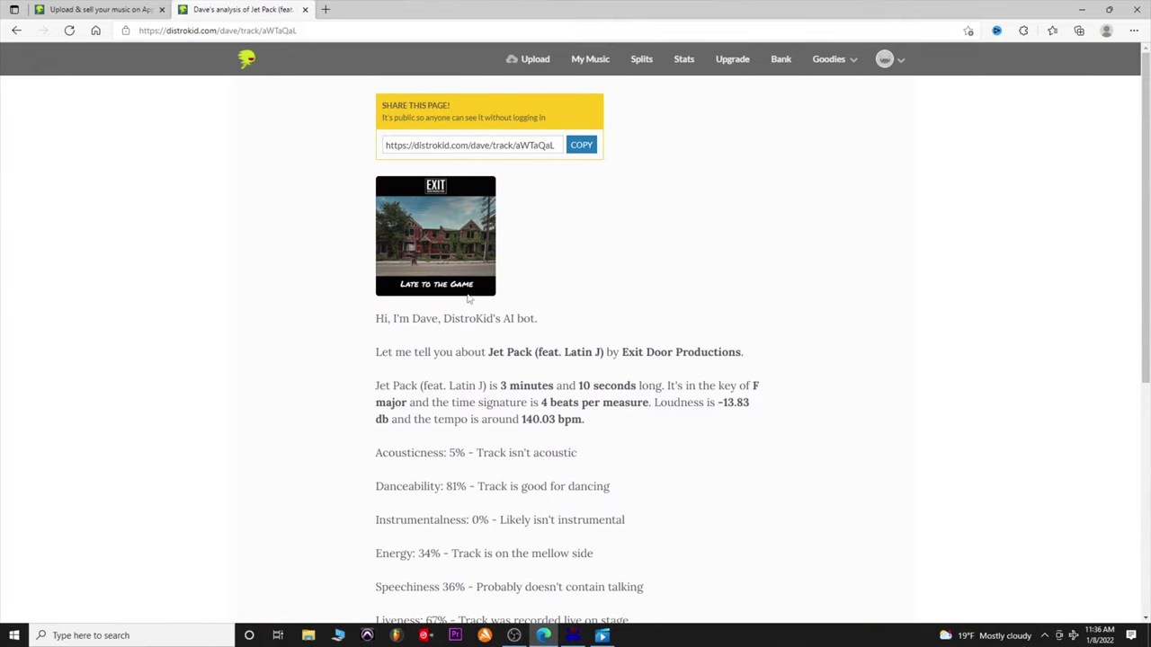
- Review Jet Pack's Dave report (-13.83 db loudness, 34% energy, 42% valence), then reopen Goodies
scroll(435, 405, down, 3)
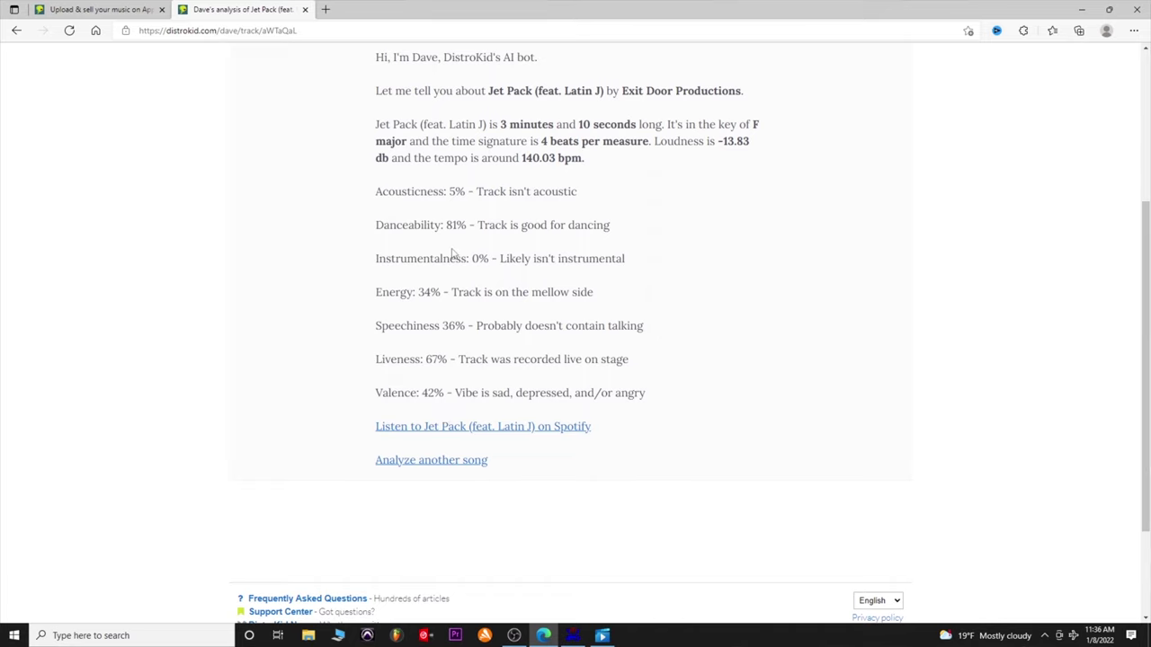
scroll(530, 321, up, 2)
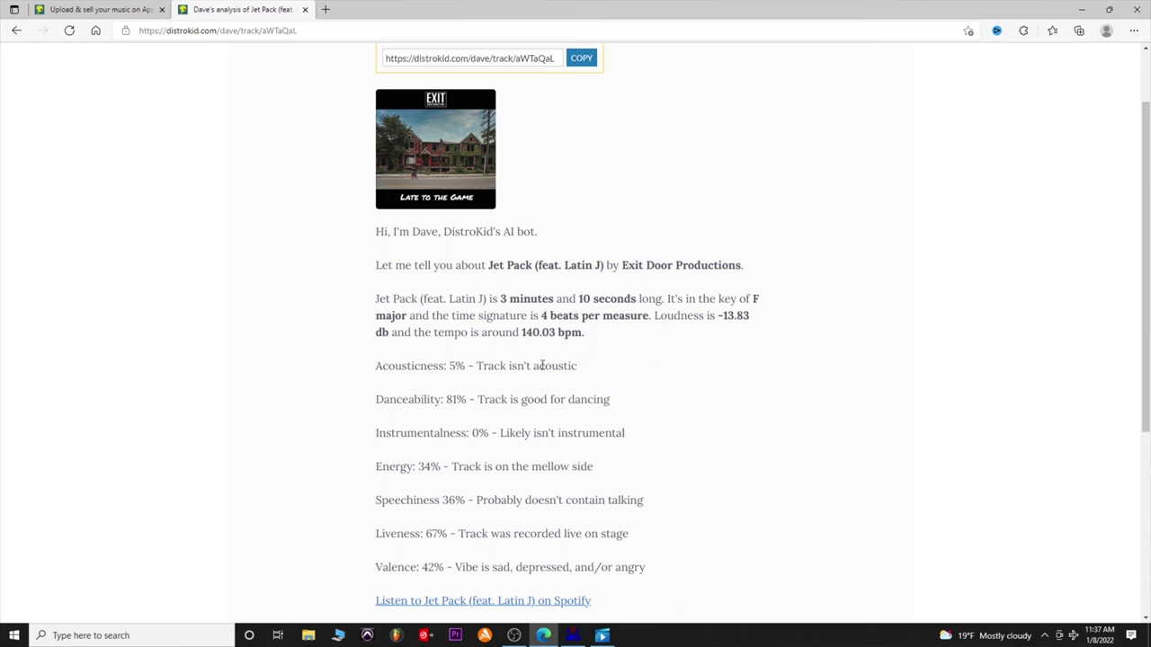
scroll(638, 459, up, 2)
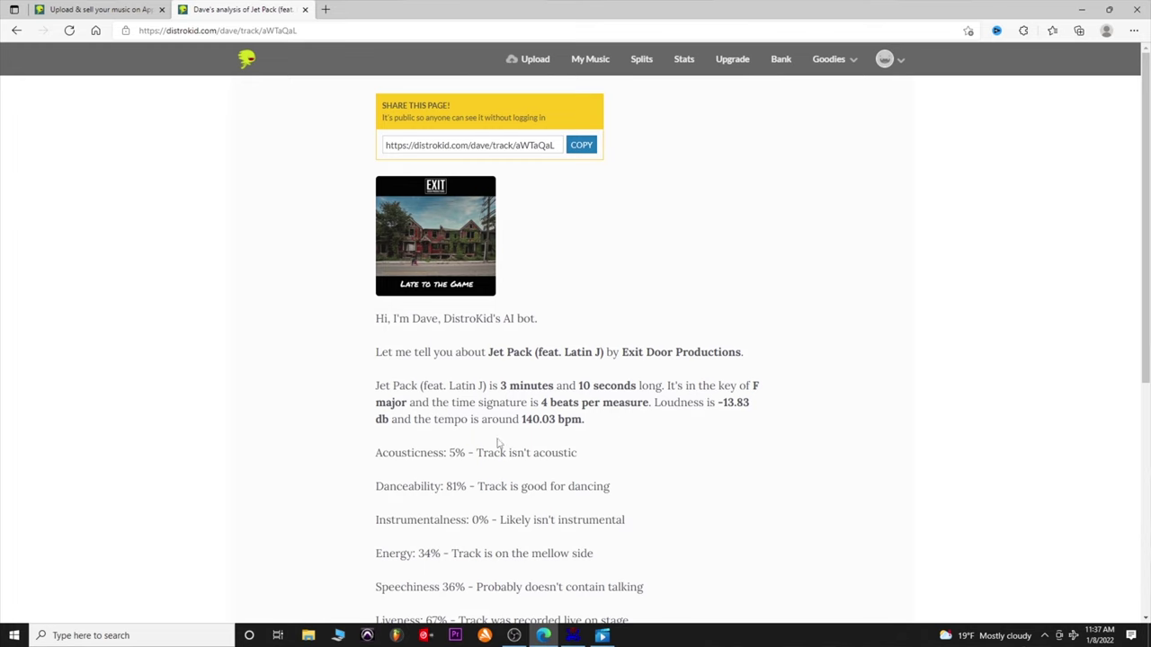
click(836, 60)
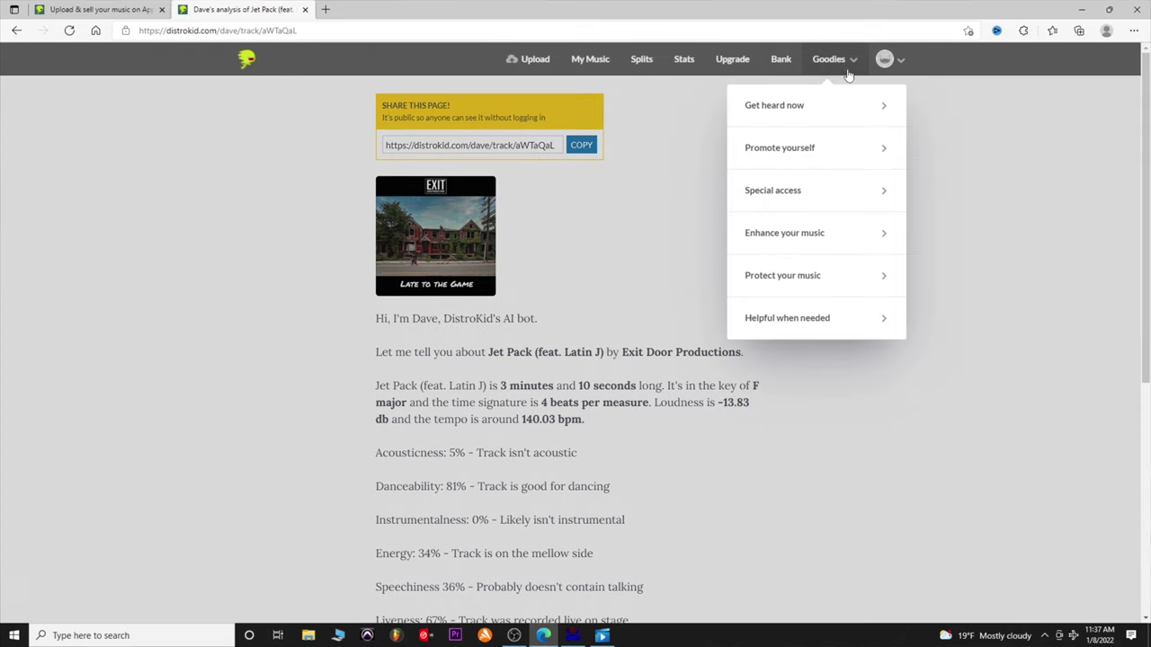
- Expand Protect your music and Promote yourself in Goodies, then open the Mini Videos gallery
click(789, 278)
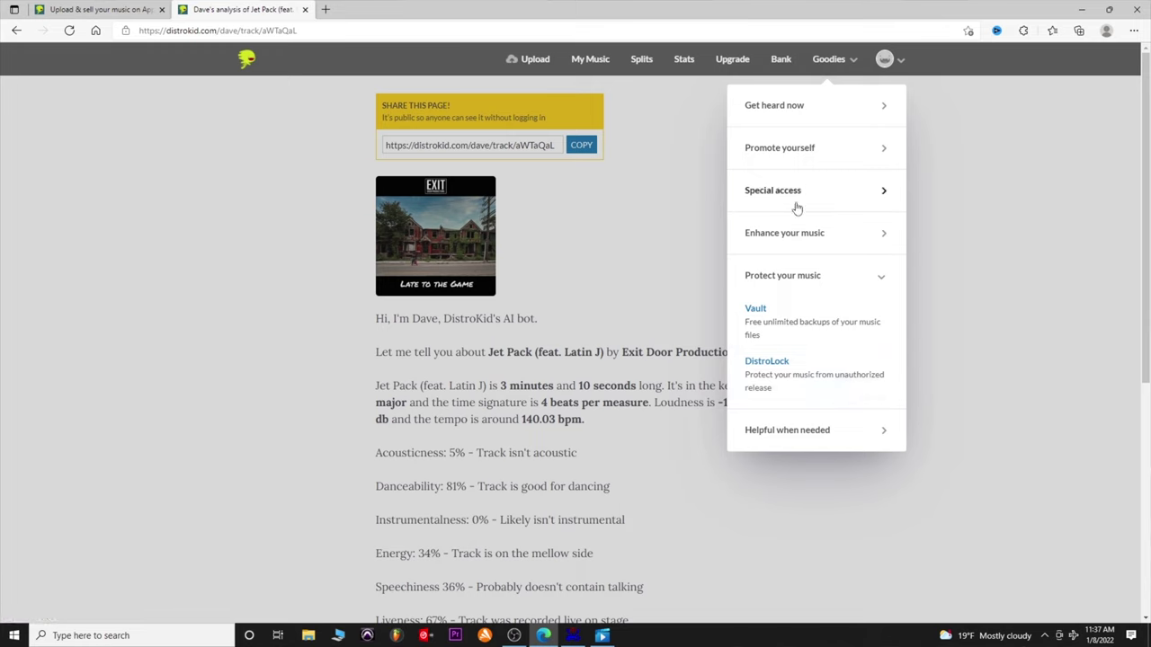
click(803, 150)
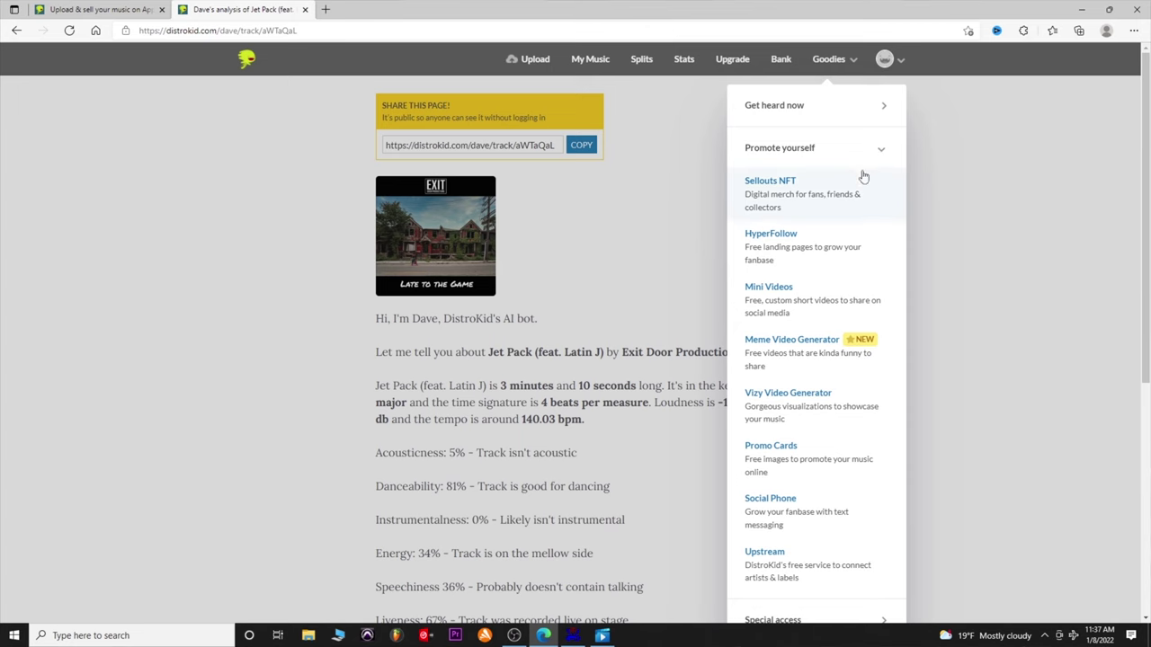
click(771, 318)
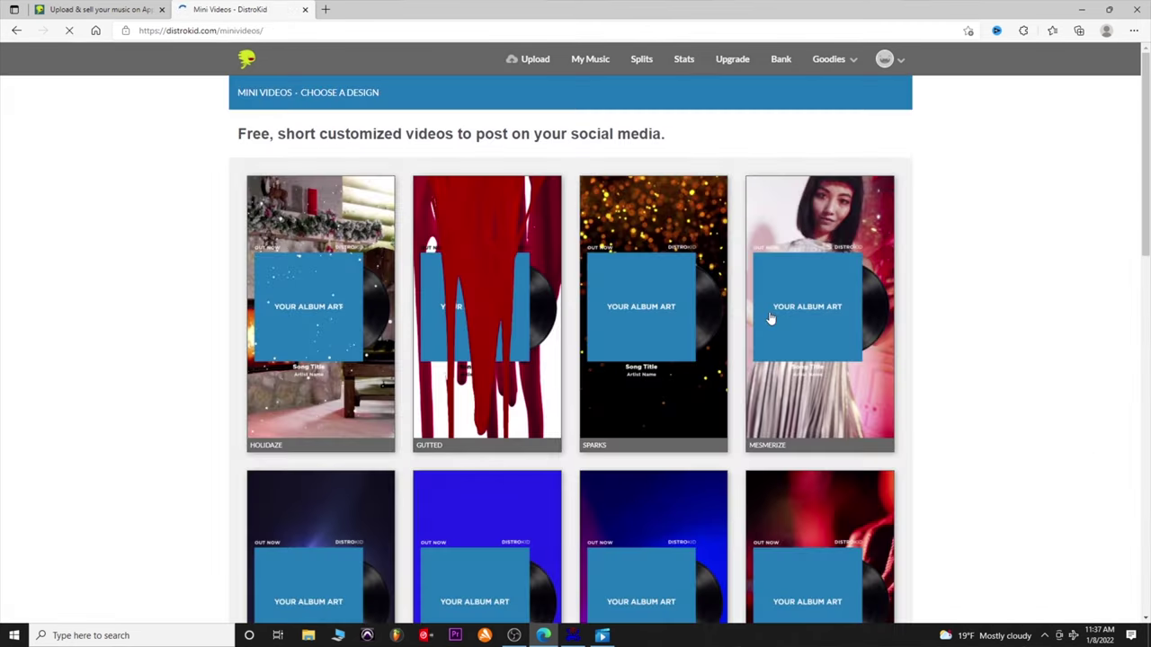
- Browse the Mini Videos designs down to Atlanta, Fries and Fall, then reopen Goodies
scroll(771, 316, down, 2)
scroll(812, 496, down, 5)
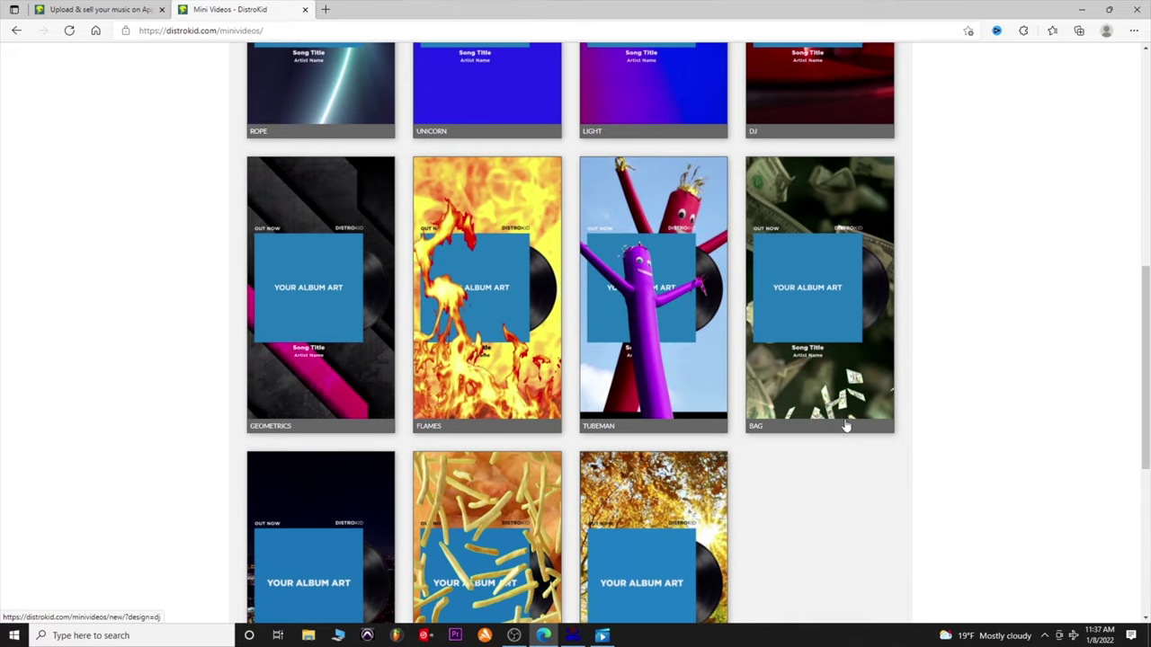
scroll(966, 354, down, 3)
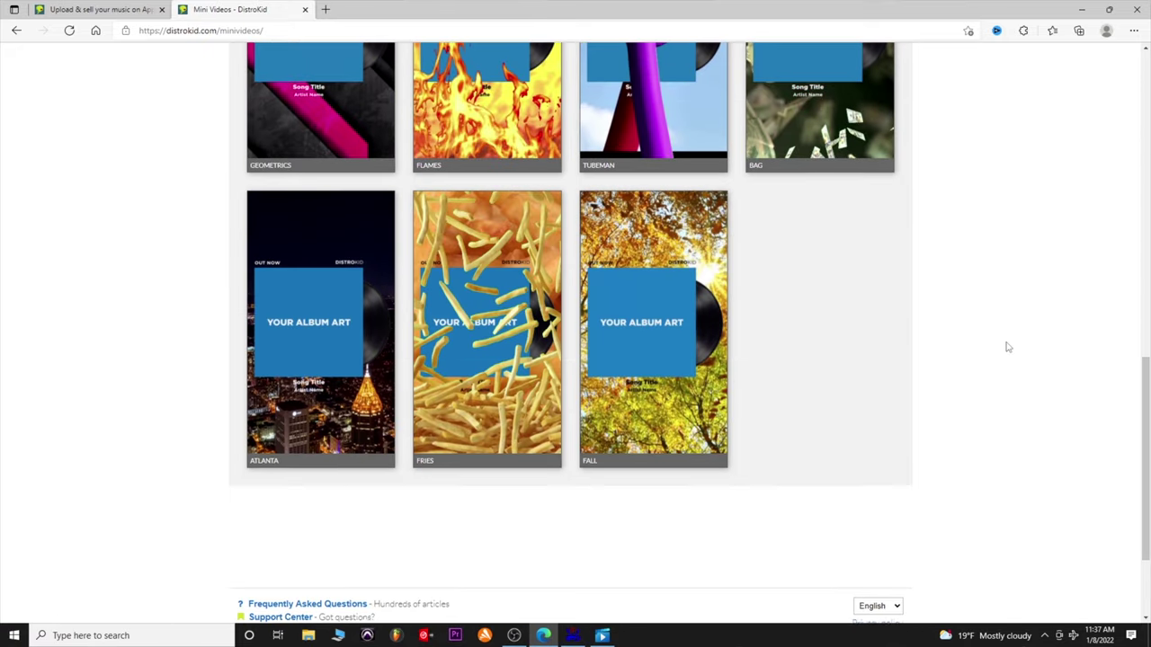
scroll(998, 370, up, 15)
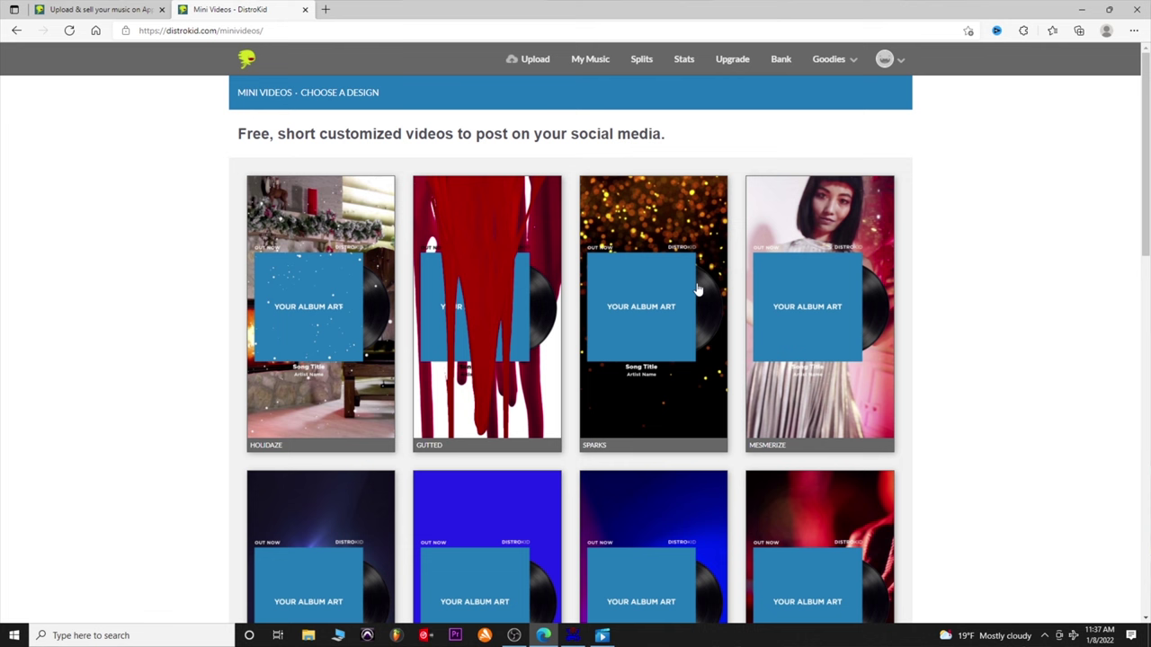
click(839, 63)
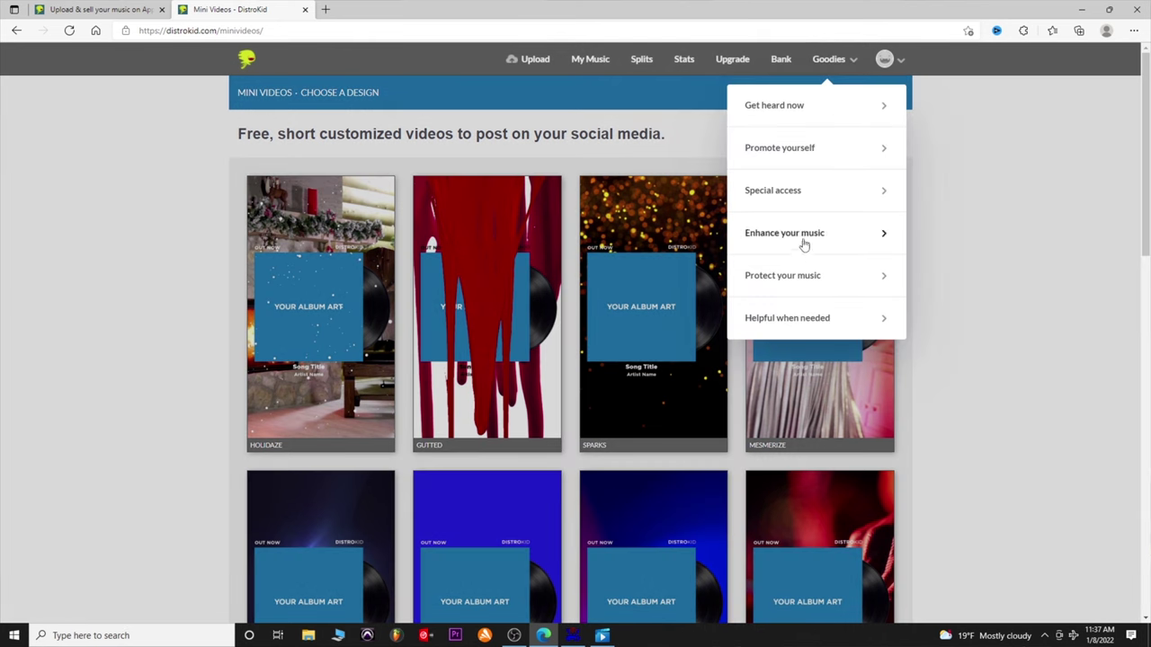
- Check the Special access integrations like Spotify for Artists, then dismiss the Goodies menu
click(788, 201)
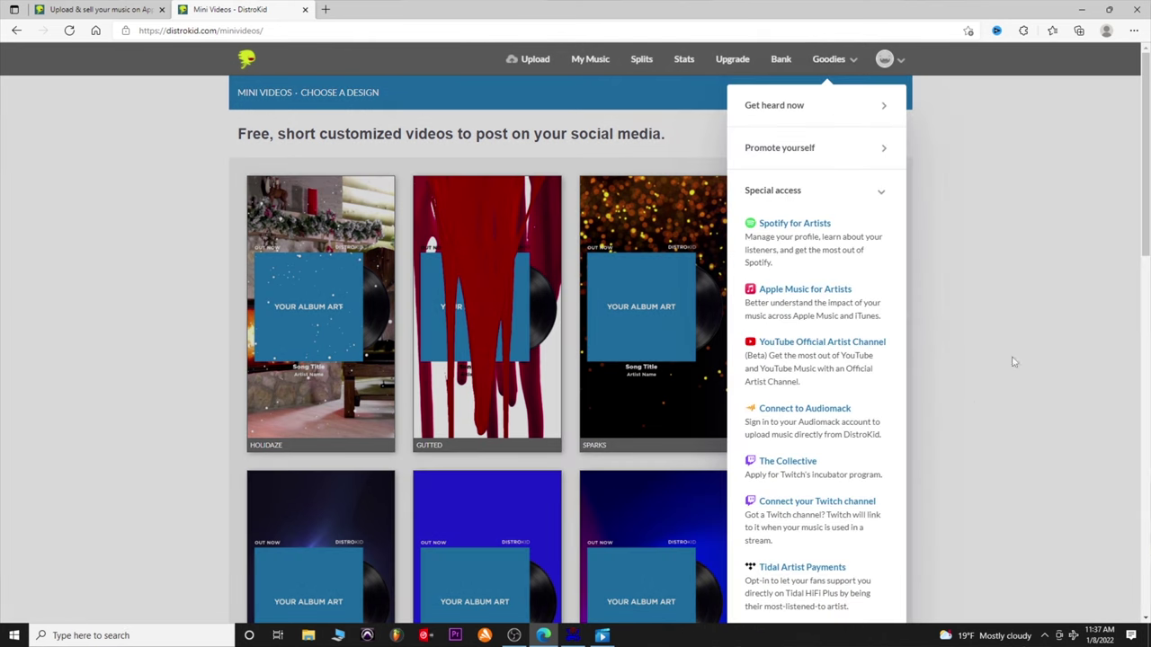
click(1046, 297)
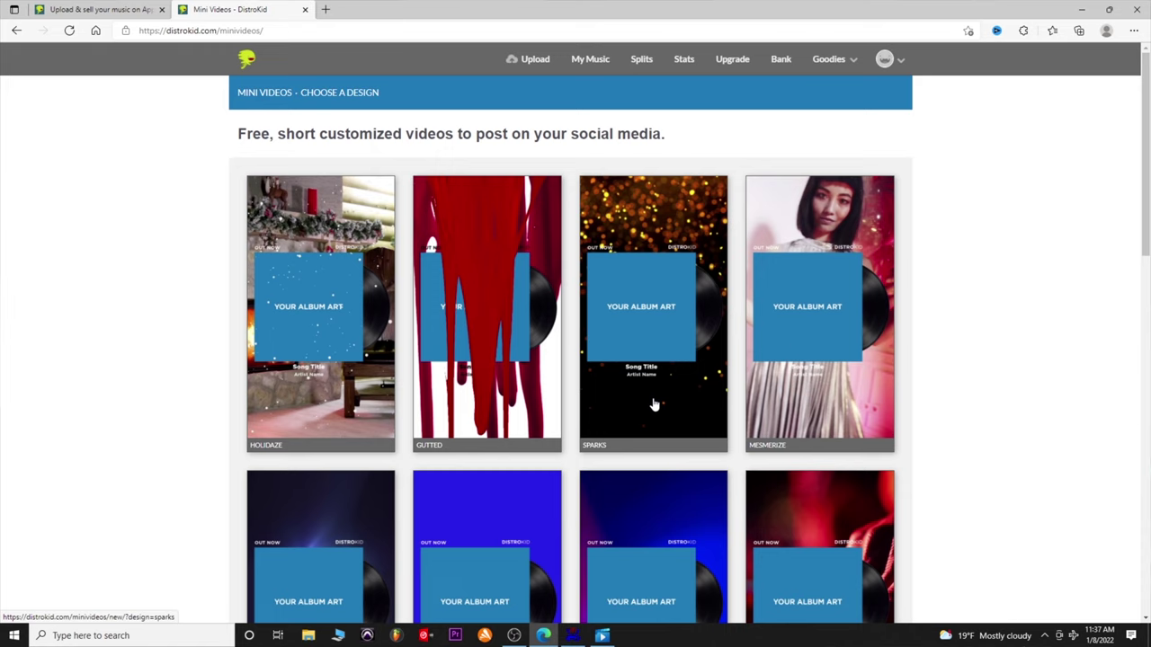
scroll(1019, 439, down, 1)
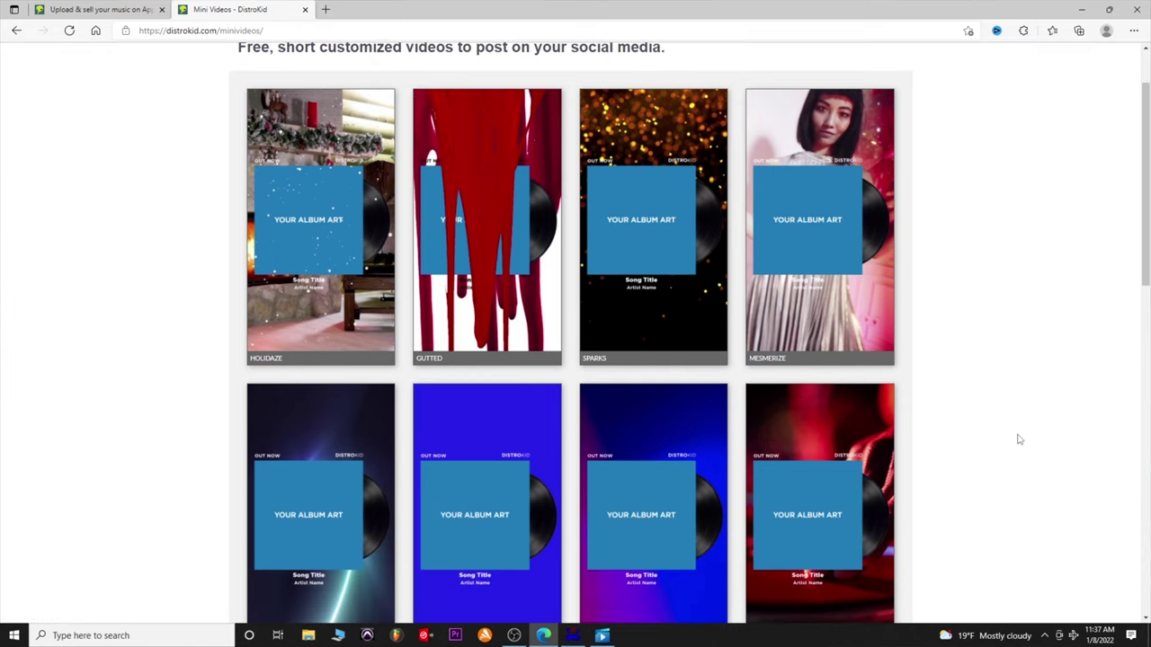